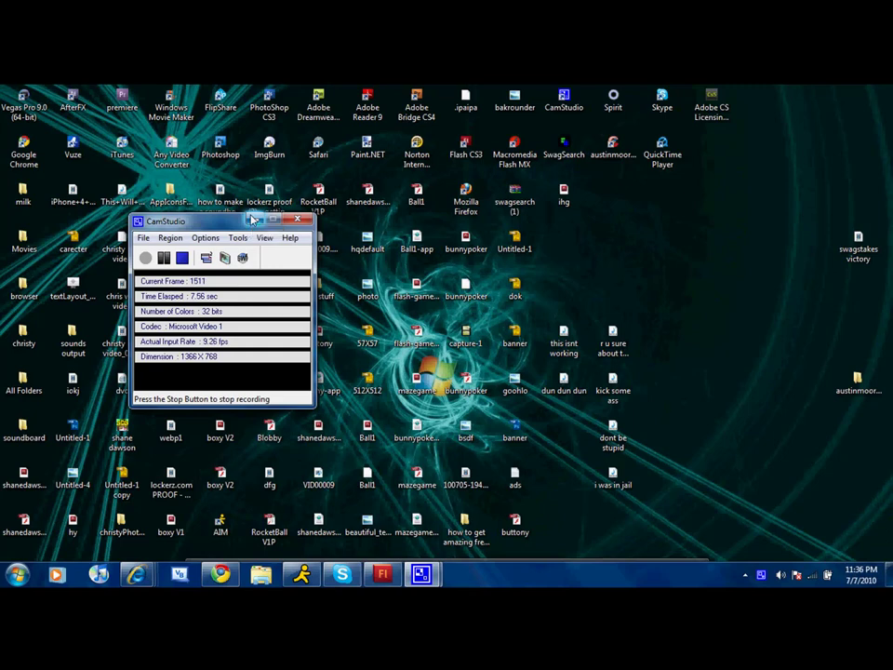
Minimize the CamStudio recorder window so the Windows desktop shows
{"action": "left_click", "coordinate": [251, 220]}
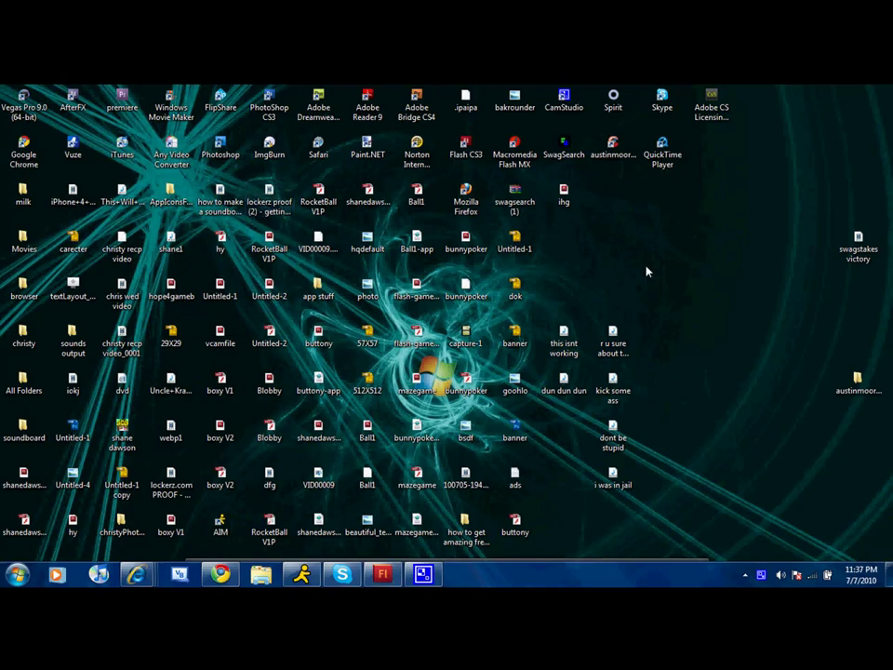
Test the buttony movie, giving the stick figure a sword and making it dance, then close it
{"action": "key", "text": "alt+Tab"}
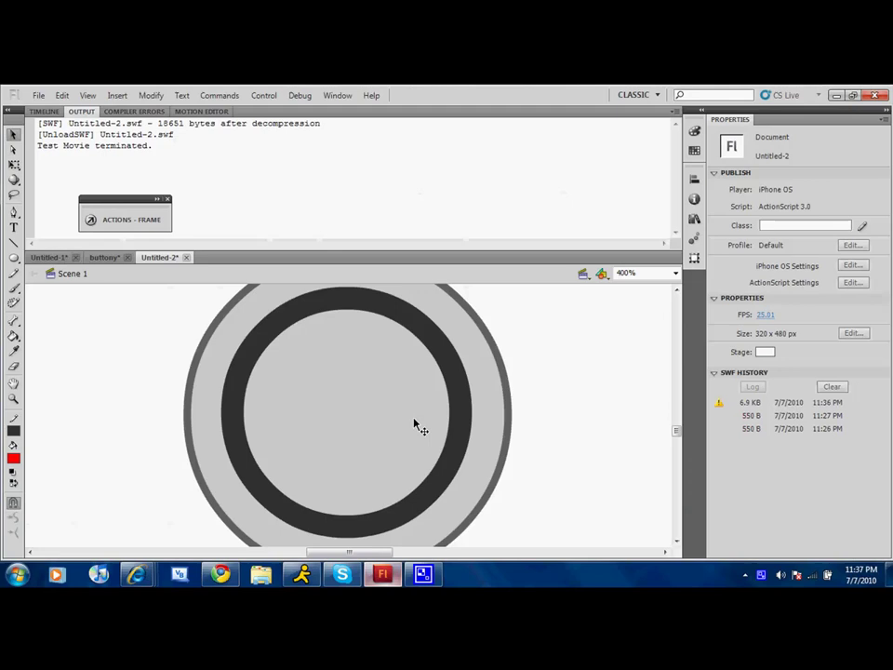
{"action": "left_click_drag", "start_coordinate": [166, 337], "coordinate": [554, 389]}
{"action": "left_click", "coordinate": [555, 389]}
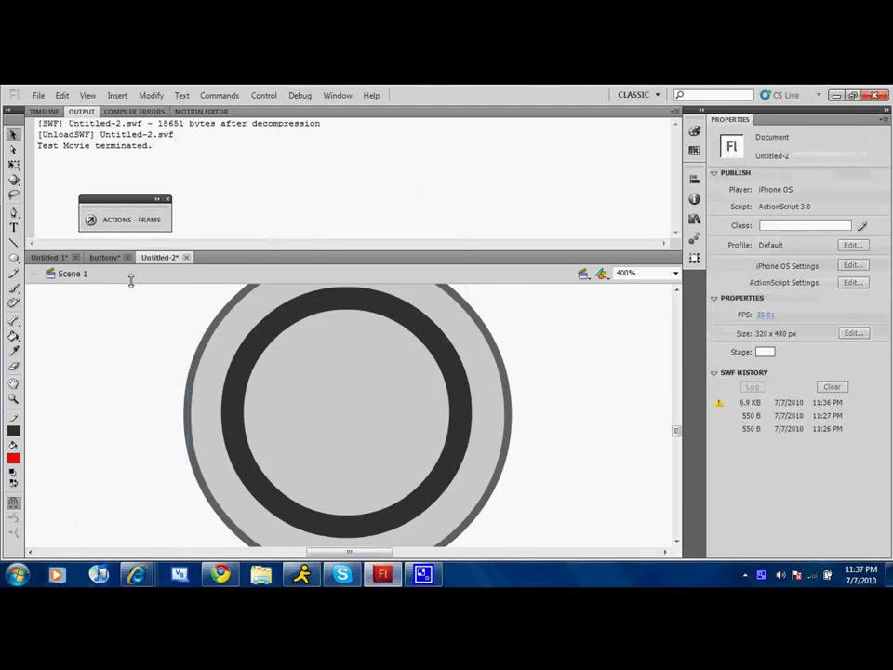
{"action": "left_click", "coordinate": [104, 257]}
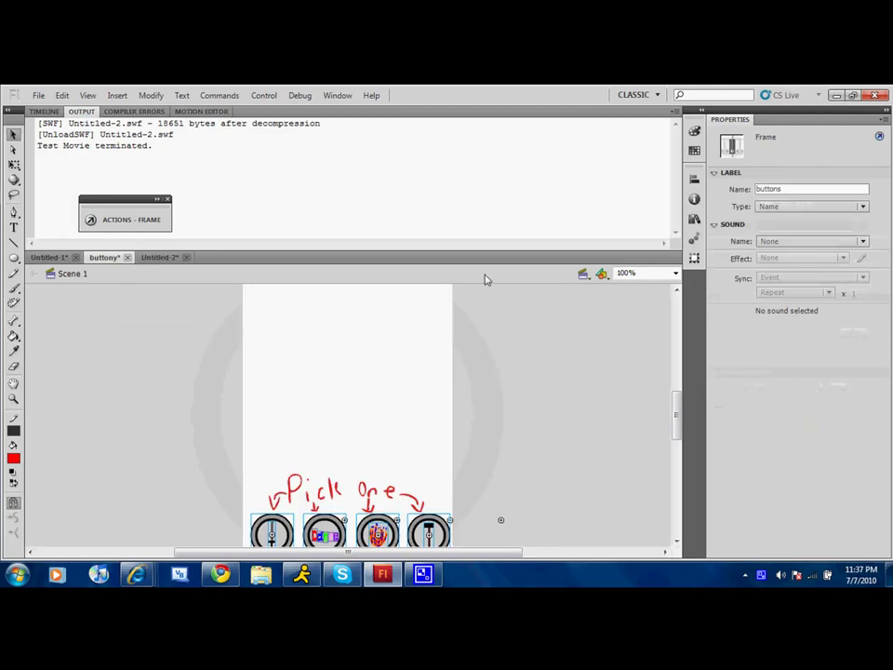
{"action": "left_click", "coordinate": [86, 361]}
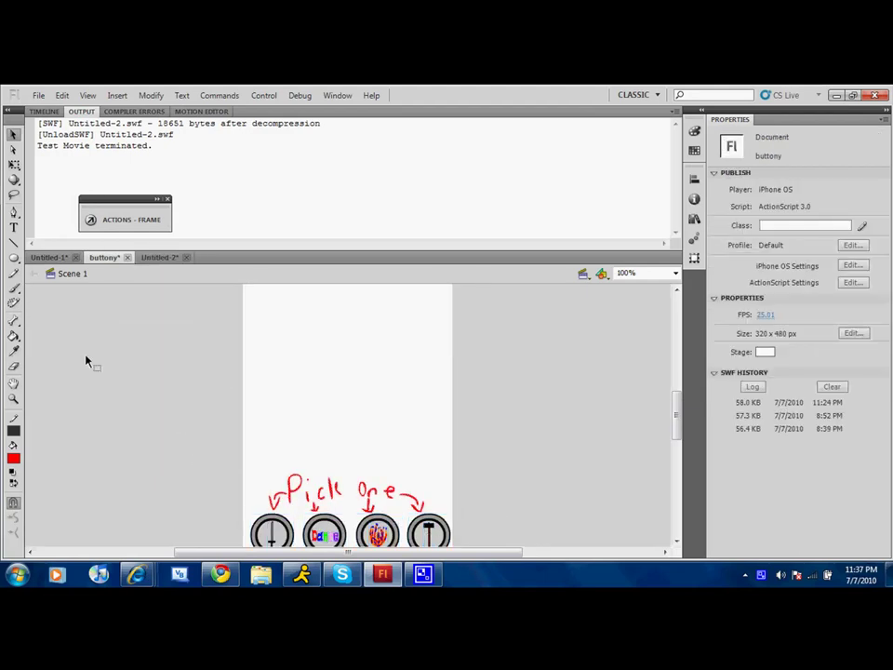
{"action": "key", "text": "ctrl+Return"}
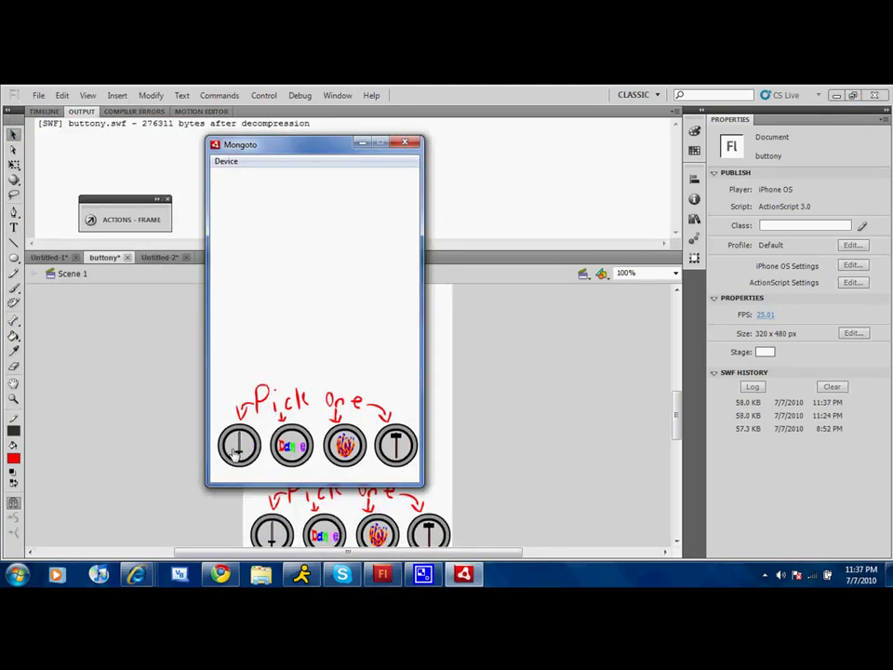
{"action": "left_click", "coordinate": [395, 449]}
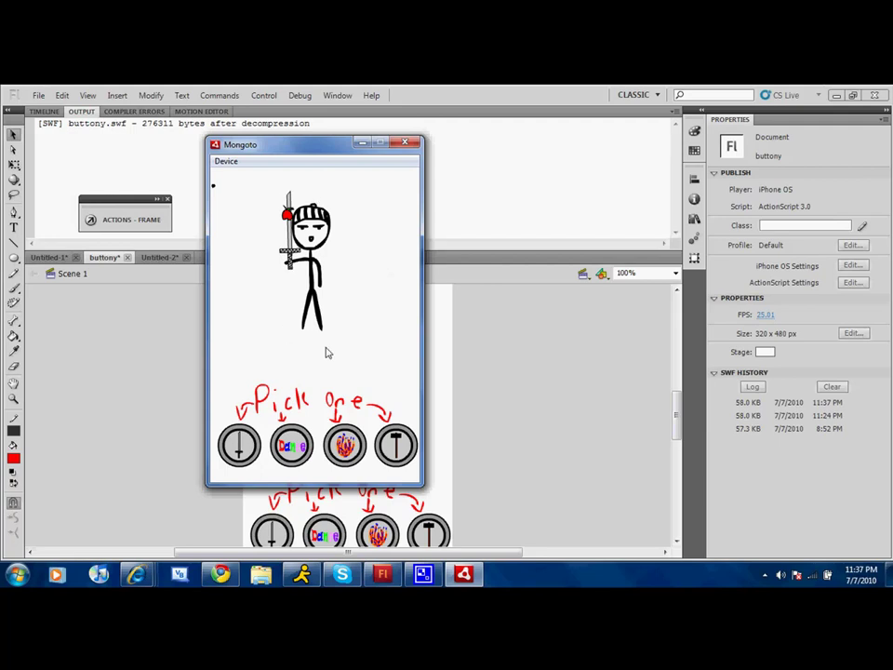
{"action": "left_click", "coordinate": [286, 440]}
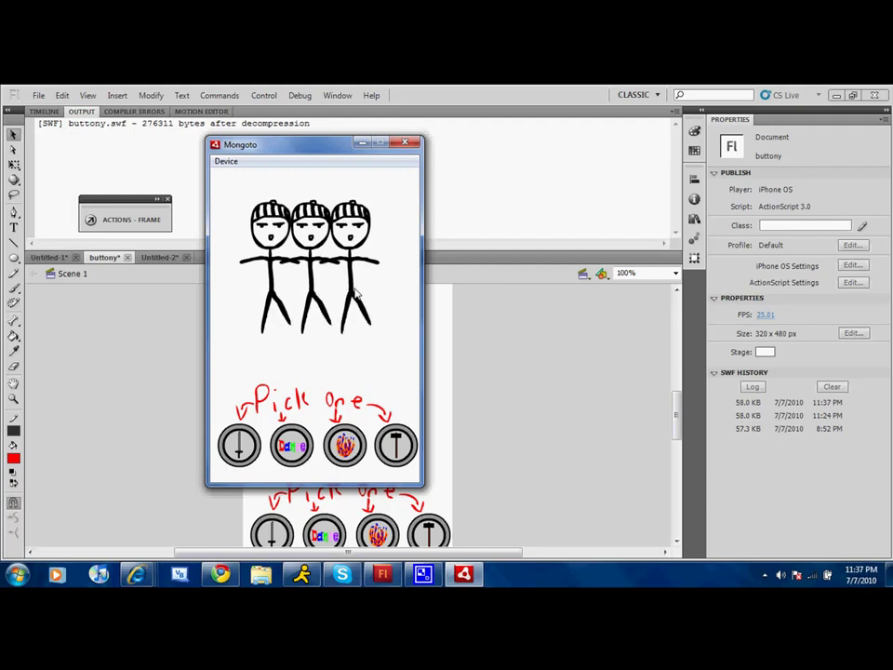
{"action": "key", "text": "ctrl+w"}
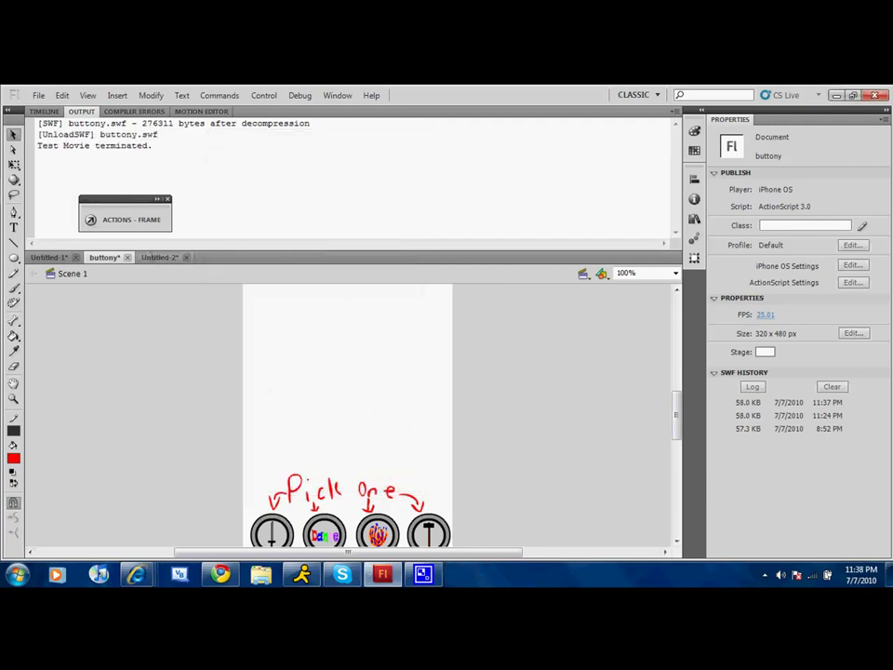
Test-run Untitled-2 and click its circle button to trigger the red effect
{"action": "left_click", "coordinate": [166, 257]}
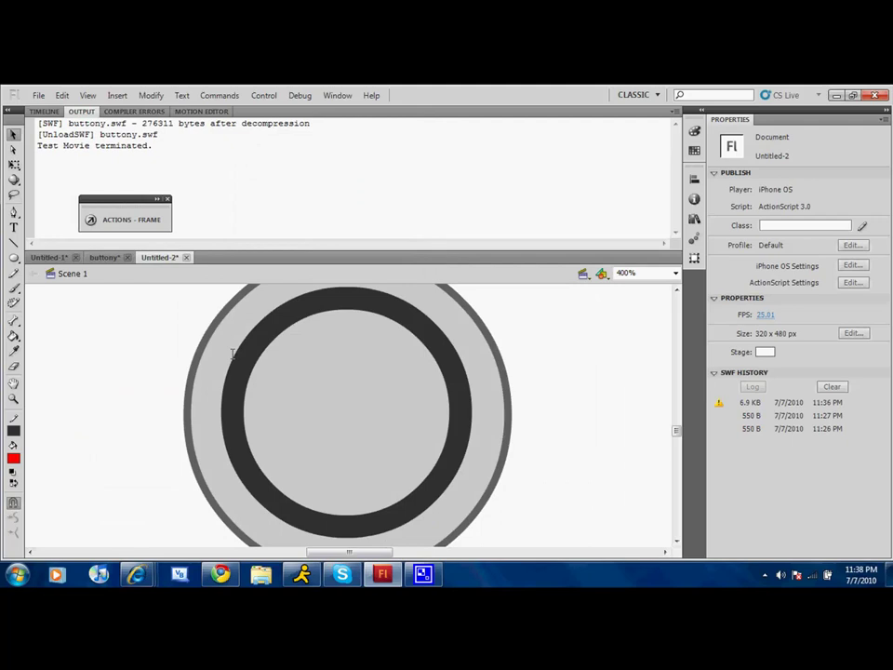
{"action": "key", "text": "ctrl+Return"}
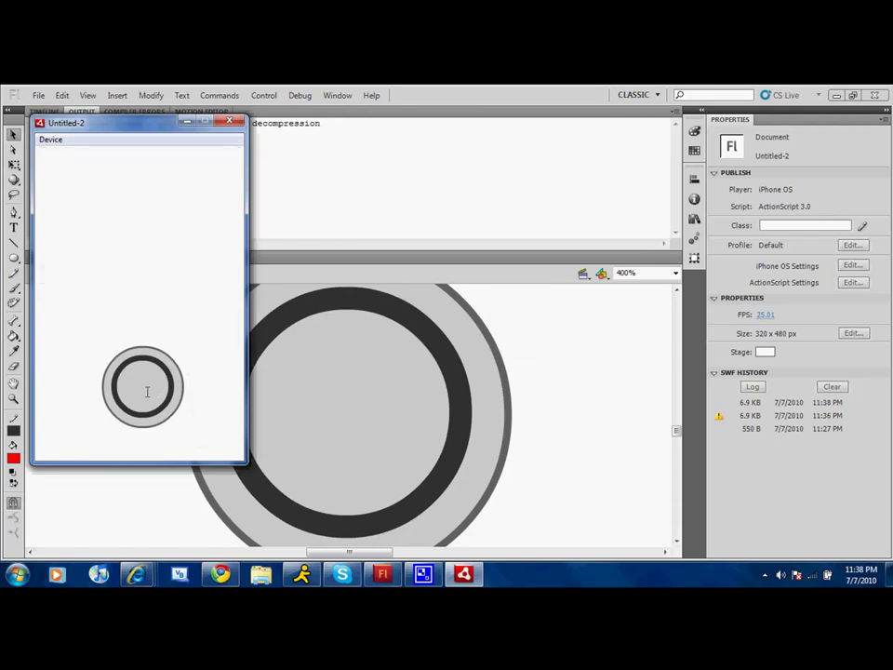
{"action": "left_click", "coordinate": [145, 391]}
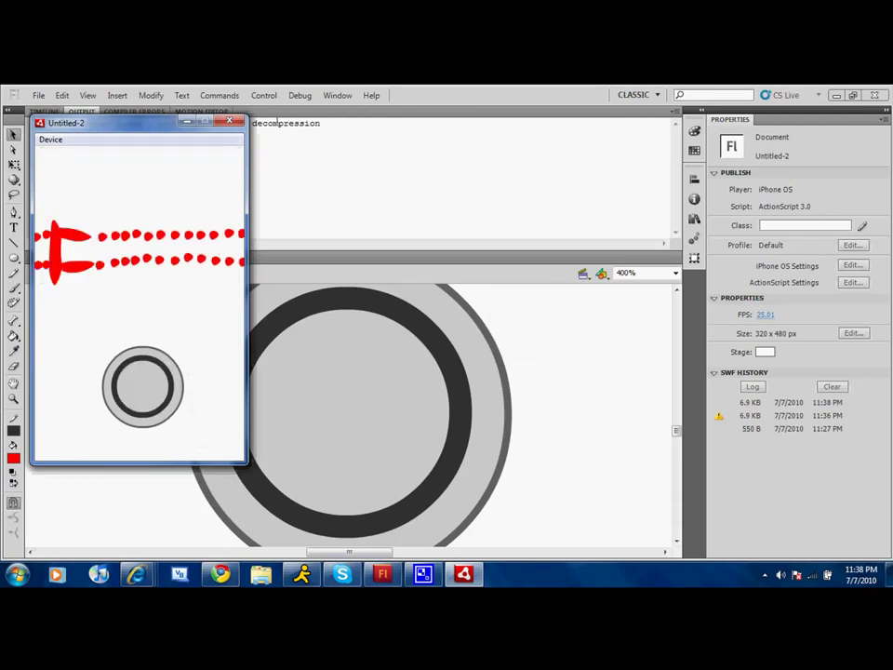
Close the test movie and create a new iPhone OS document
{"action": "key", "text": "alt+F4"}
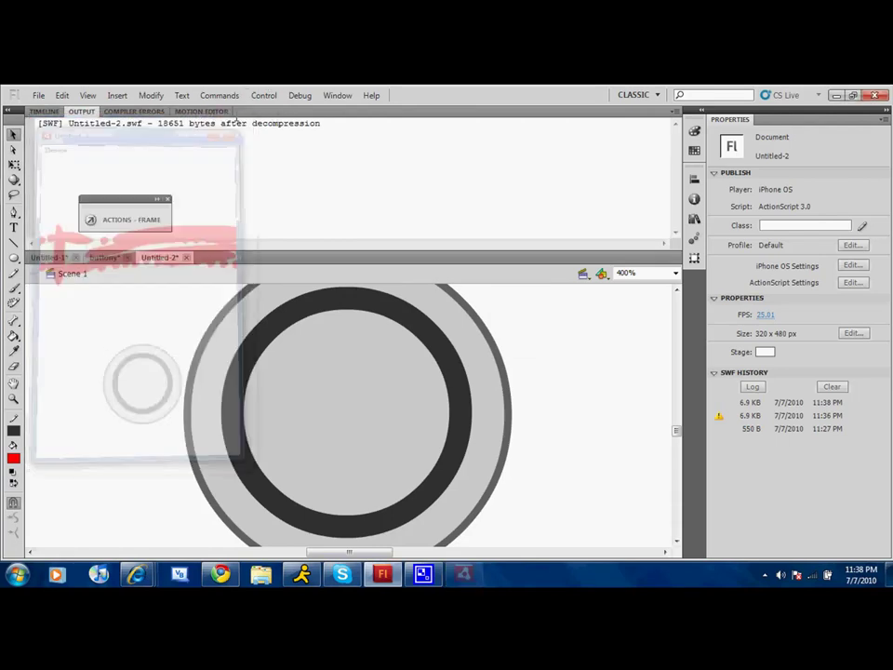
{"action": "left_click", "coordinate": [38, 95]}
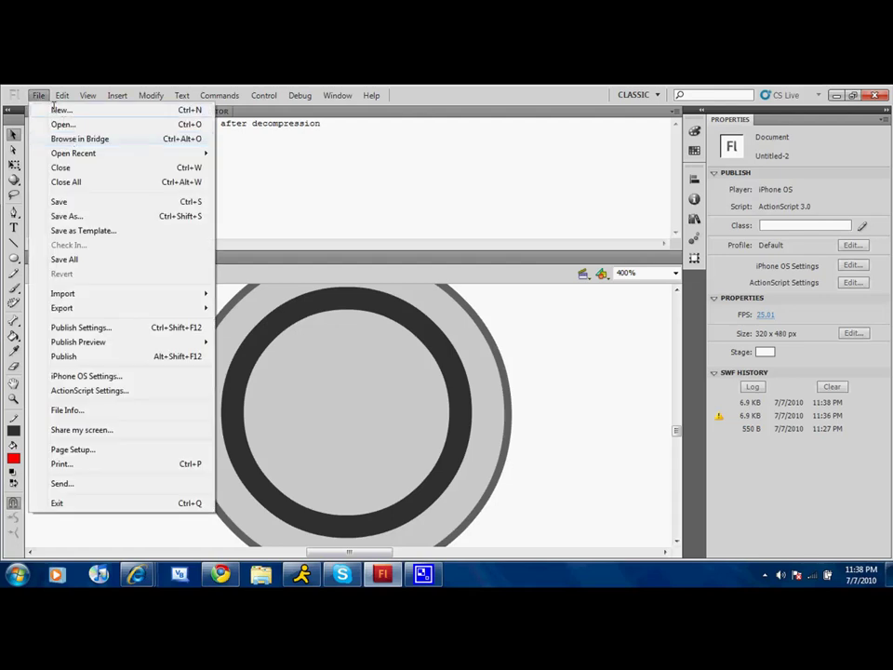
{"action": "left_click", "coordinate": [57, 109]}
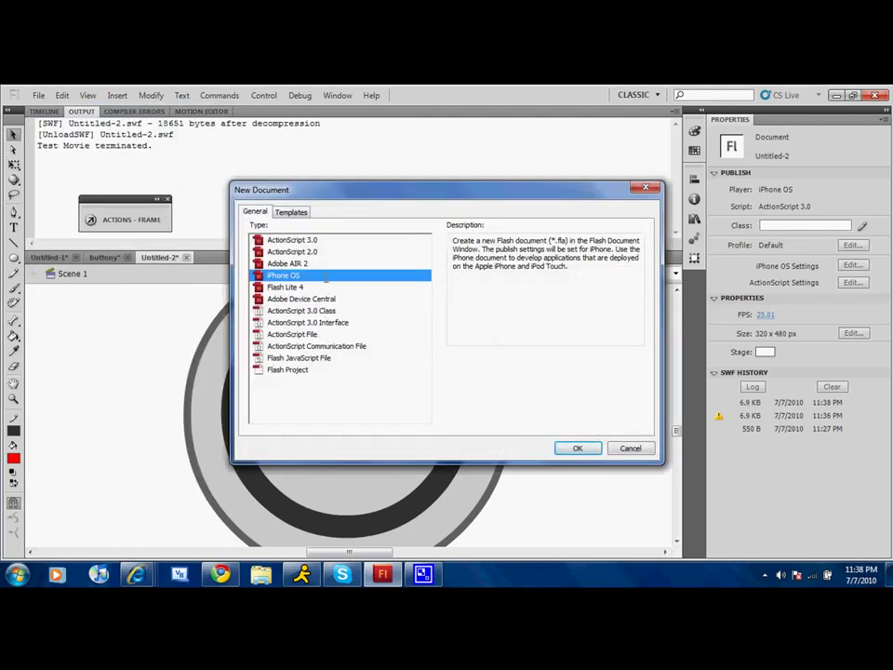
{"action": "left_click", "coordinate": [566, 450]}
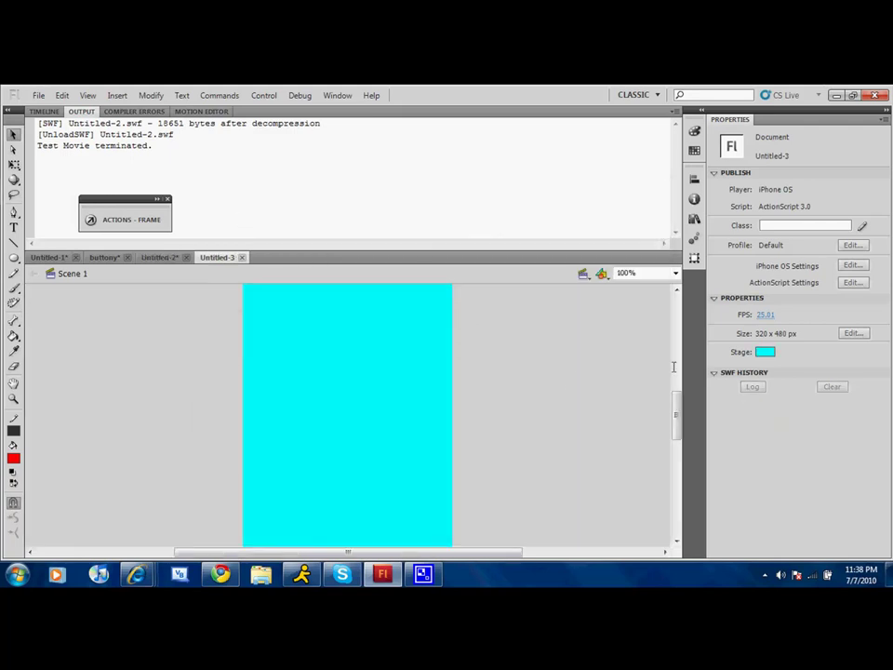
Set the stage colour to white and the frame rate to 20 fps, with the Timeline showing
{"action": "left_click", "coordinate": [764, 351]}
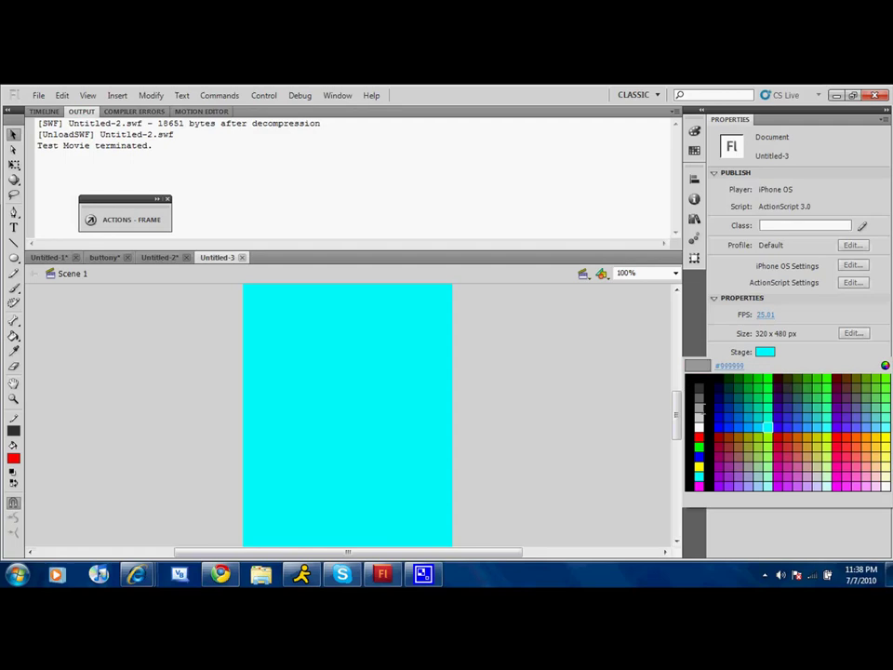
{"action": "left_click", "coordinate": [699, 426]}
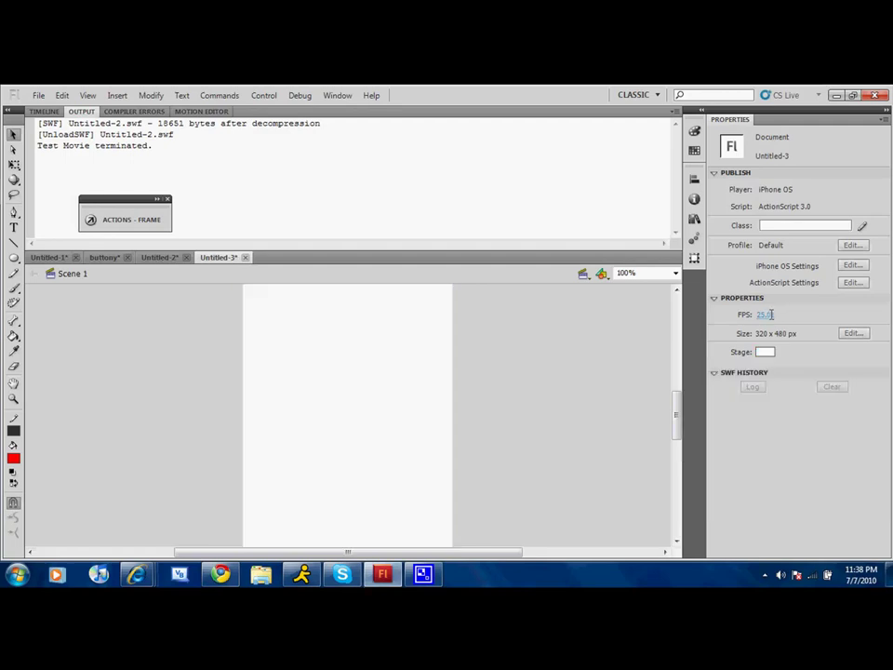
{"action": "left_click", "coordinate": [765, 315]}
{"action": "type", "text": "20"}
{"action": "key", "text": "Return"}
{"action": "key", "text": "ctrl+alt+t"}
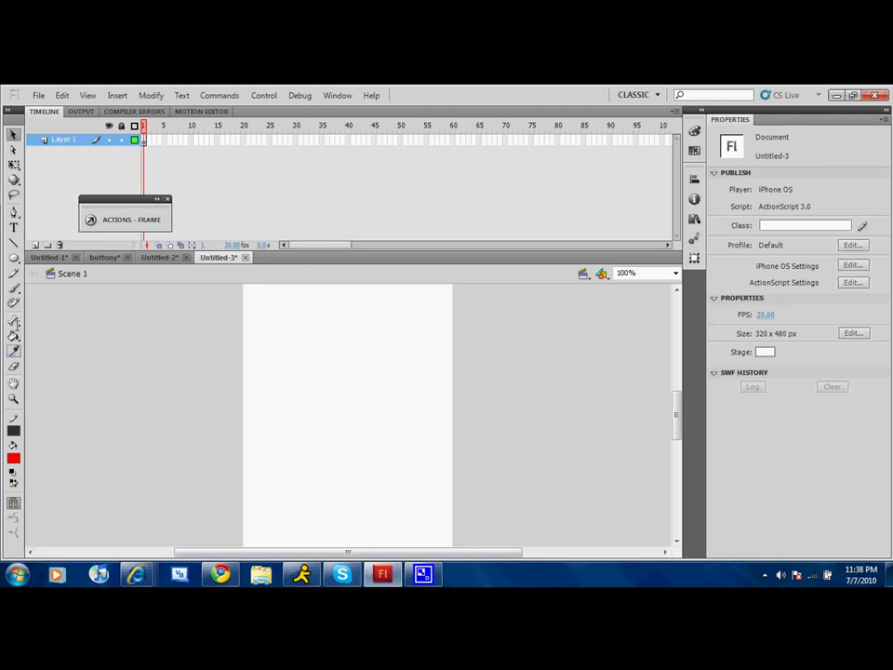
Set up the Oval tool with a black outline, white fill and adjusted stroke width at 400% zoom
{"action": "left_click", "coordinate": [13, 256]}
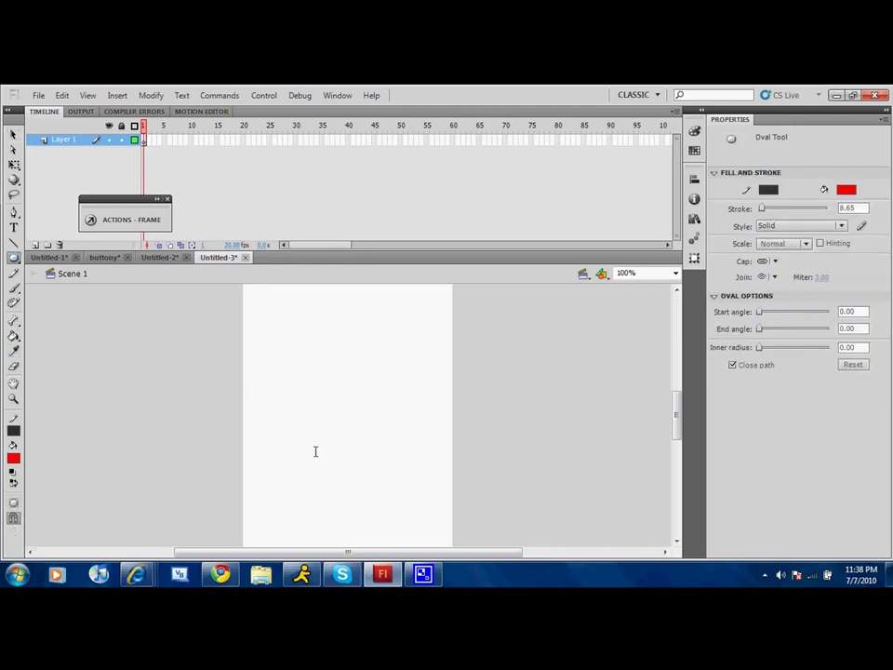
{"action": "key", "text": "ctrl+="}
{"action": "key", "text": "ctrl+="}
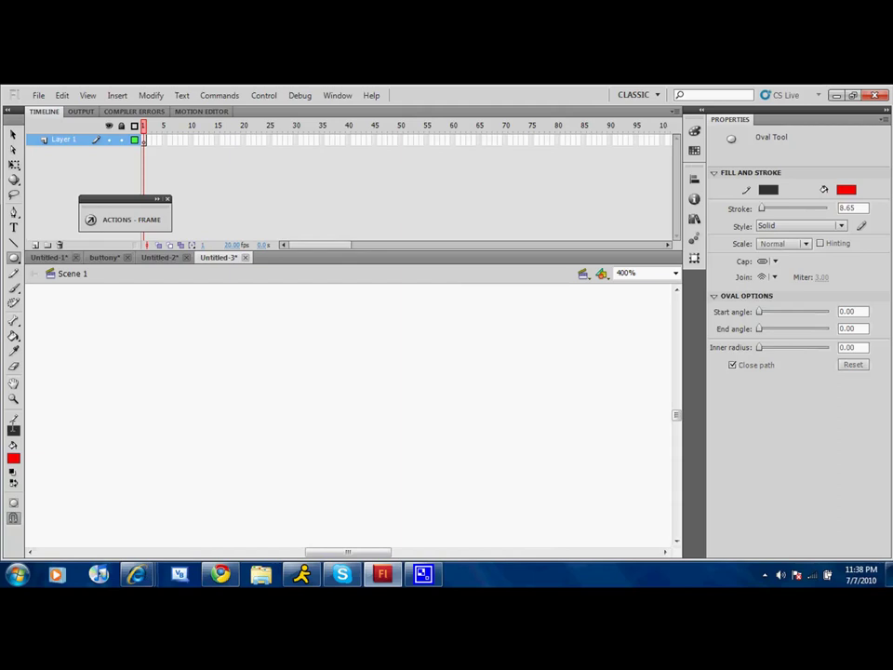
{"action": "left_click", "coordinate": [13, 430]}
{"action": "left_click", "coordinate": [22, 299]}
{"action": "left_click", "coordinate": [13, 458]}
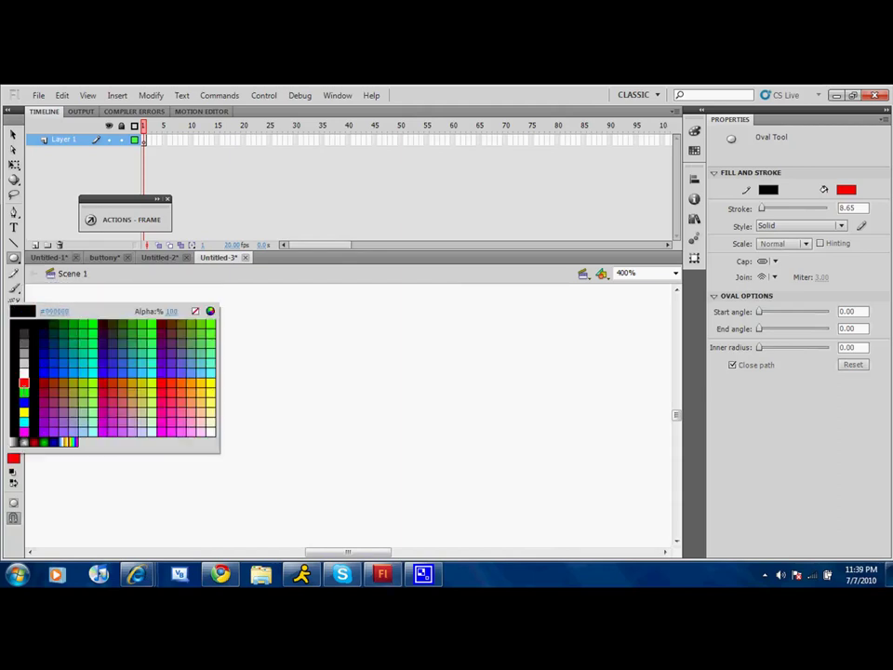
{"action": "left_click", "coordinate": [26, 362]}
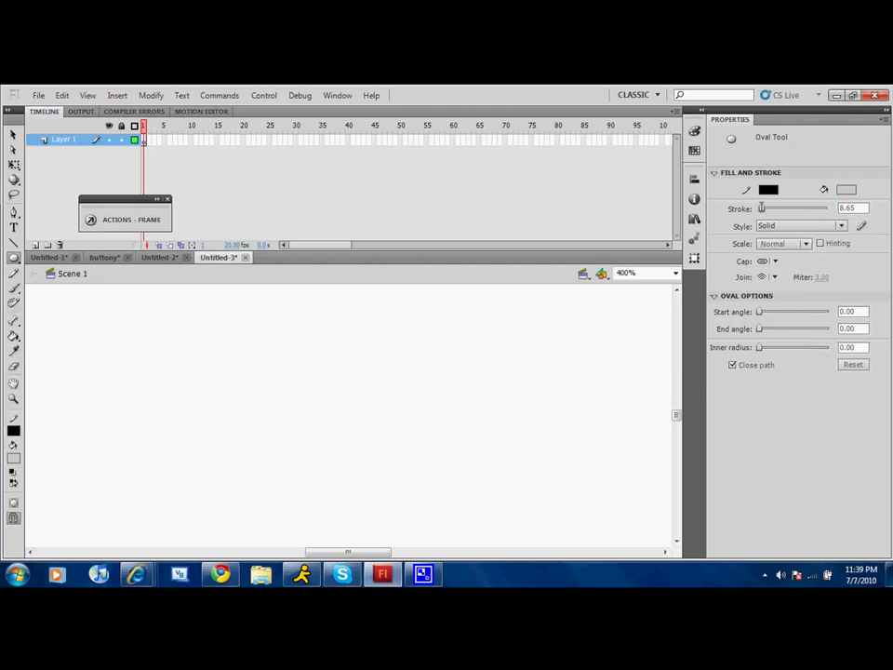
{"action": "left_click_drag", "start_coordinate": [762, 207], "coordinate": [760, 207]}
Draw a circle in the middle of the stage at 200% zoom
{"action": "left_click_drag", "start_coordinate": [547, 503], "coordinate": [242, 255]}
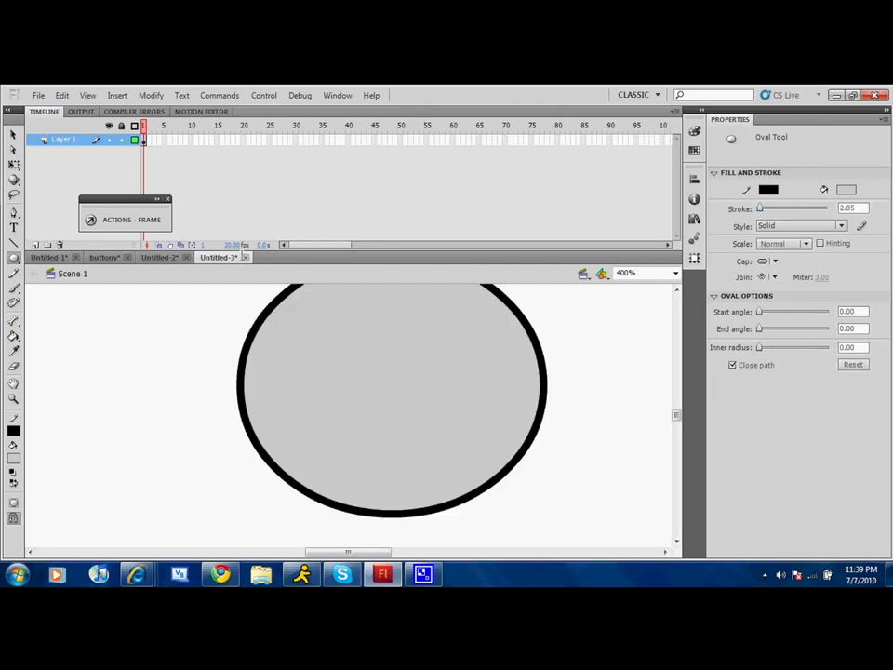
{"action": "key", "text": "ctrl+z"}
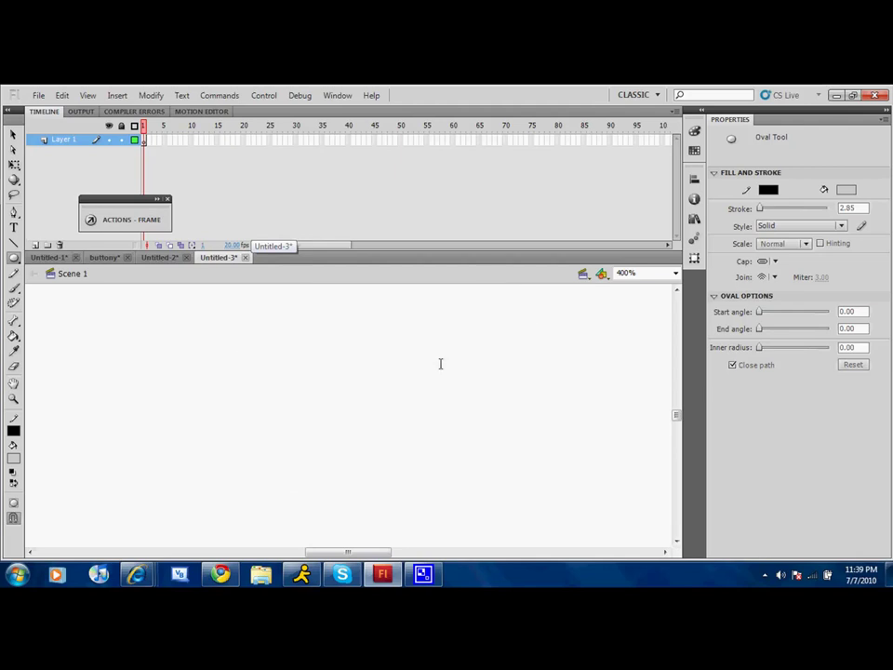
{"action": "key", "text": "ctrl+minus"}
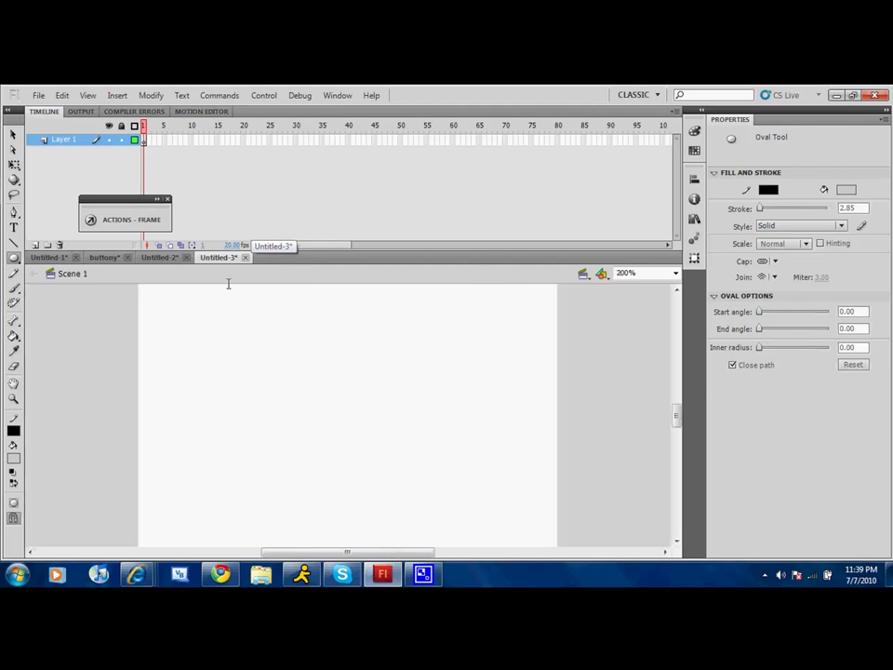
{"action": "left_click_drag", "start_coordinate": [249, 311], "coordinate": [430, 527]}
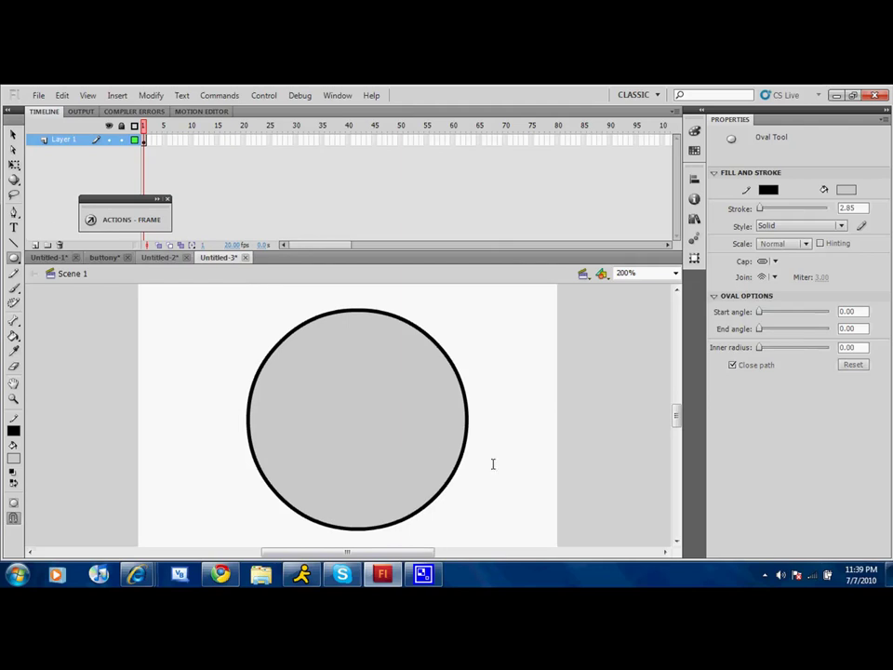
{"action": "left_click_drag", "start_coordinate": [299, 551], "coordinate": [357, 551]}
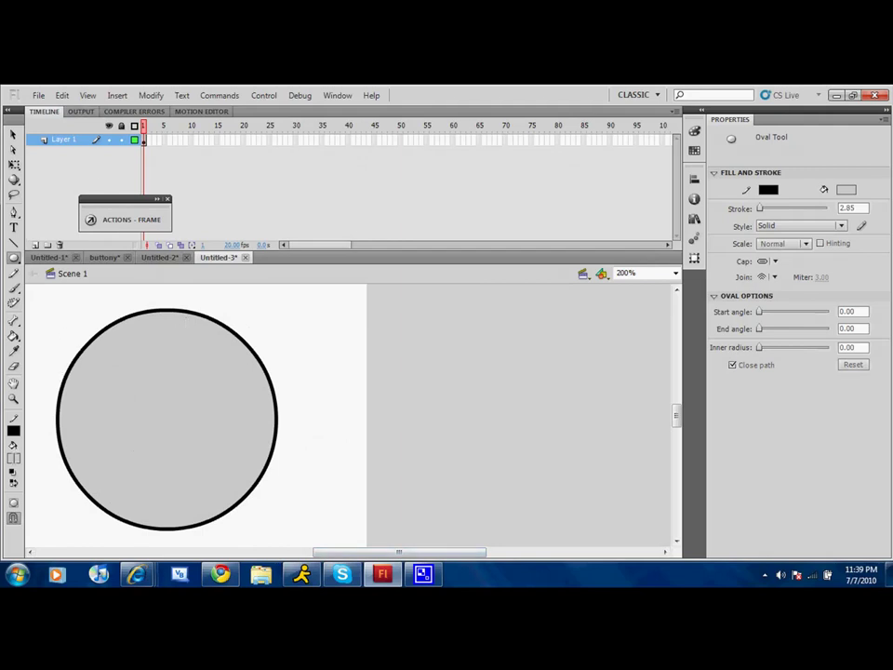
Change the fill colour to light grey #CCCCCC
{"action": "left_click", "coordinate": [13, 456]}
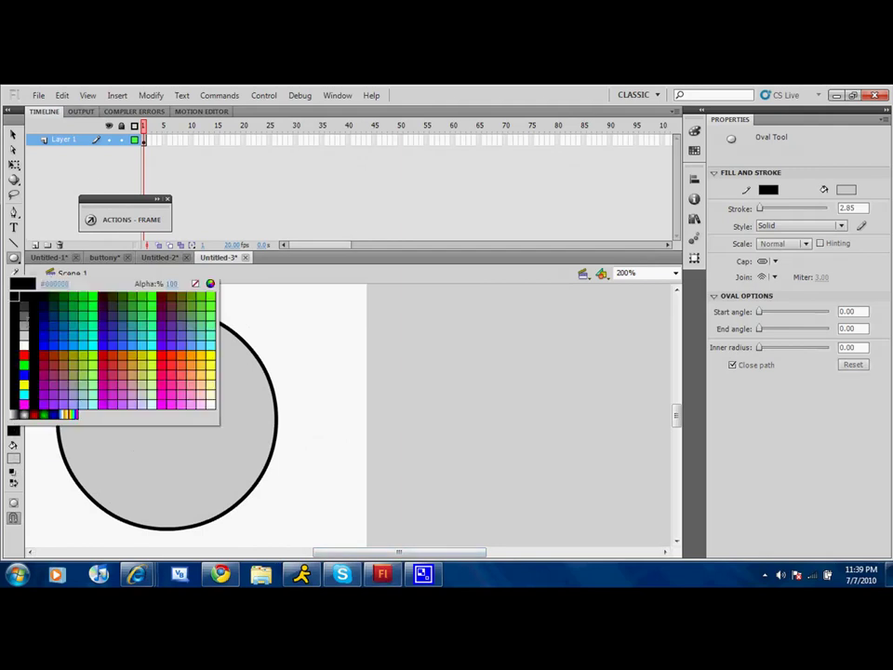
{"action": "left_click", "coordinate": [24, 323]}
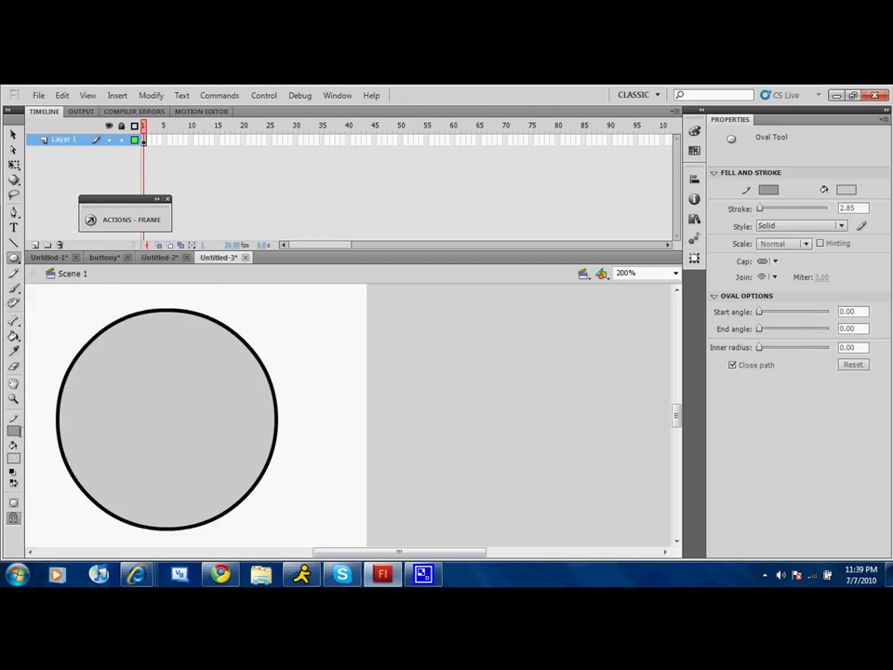
{"action": "left_click", "coordinate": [13, 455]}
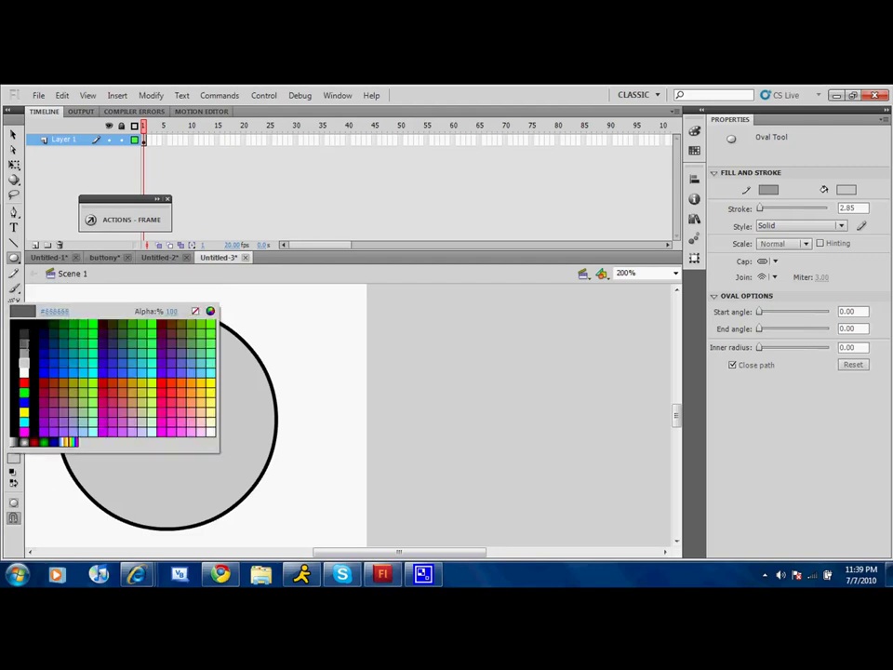
{"action": "left_click", "coordinate": [25, 366]}
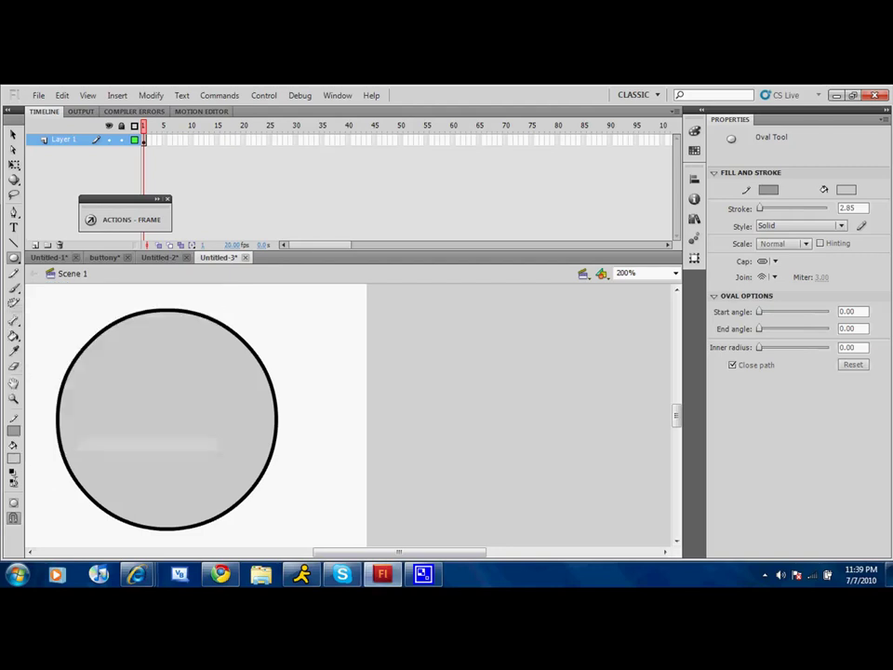
Draw a second circle and move it onto the black-outlined circle
{"action": "mouse_move", "coordinate": [330, 328]}
{"action": "left_mouse_down"}
{"action": "mouse_move", "coordinate": [478, 504]}
{"action": "mouse_move", "coordinate": [498, 498]}
{"action": "mouse_move", "coordinate": [519, 518]}
{"action": "mouse_move", "coordinate": [512, 511]}
{"action": "left_mouse_up"}
{"action": "key", "text": "v"}
{"action": "double_click", "coordinate": [419, 418]}
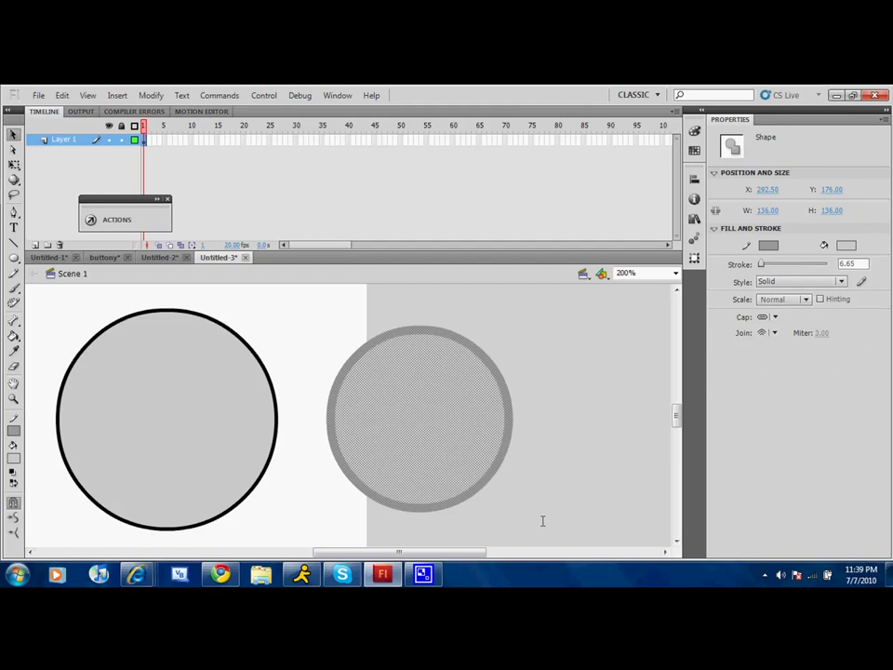
{"action": "left_click_drag", "start_coordinate": [434, 435], "coordinate": [216, 437]}
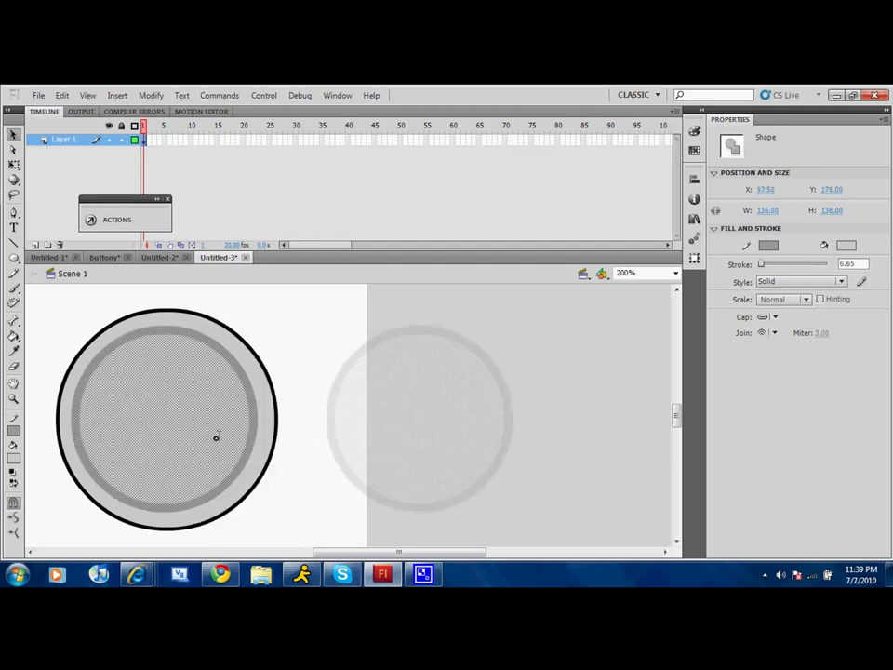
Try and undo a dark grey Paint Bucket fill, then marquee-select the combined circle
{"action": "key", "text": "k"}
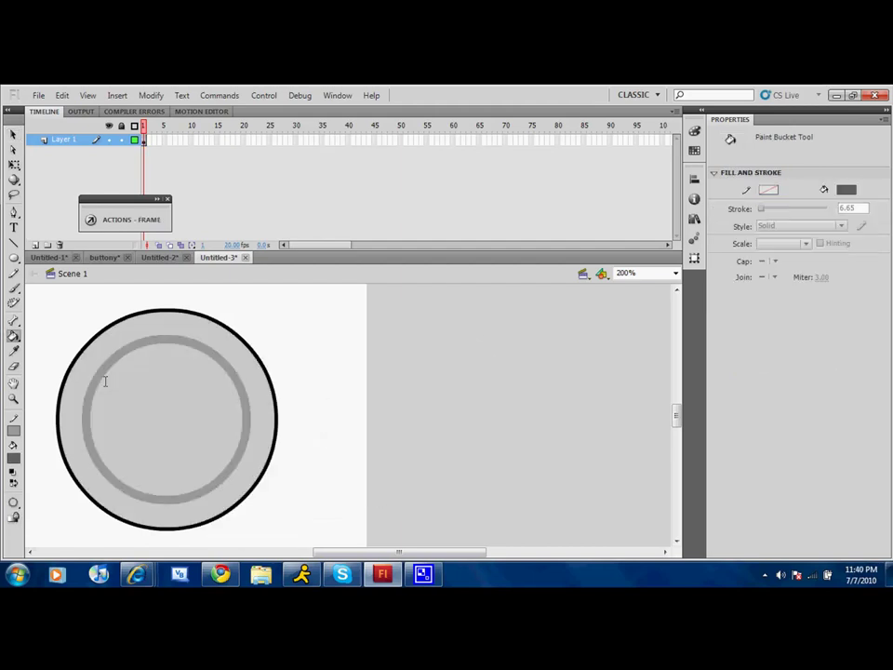
{"action": "left_click", "coordinate": [102, 375]}
{"action": "key", "text": "ctrl+z"}
{"action": "left_click", "coordinate": [14, 136]}
{"action": "key", "text": "v"}
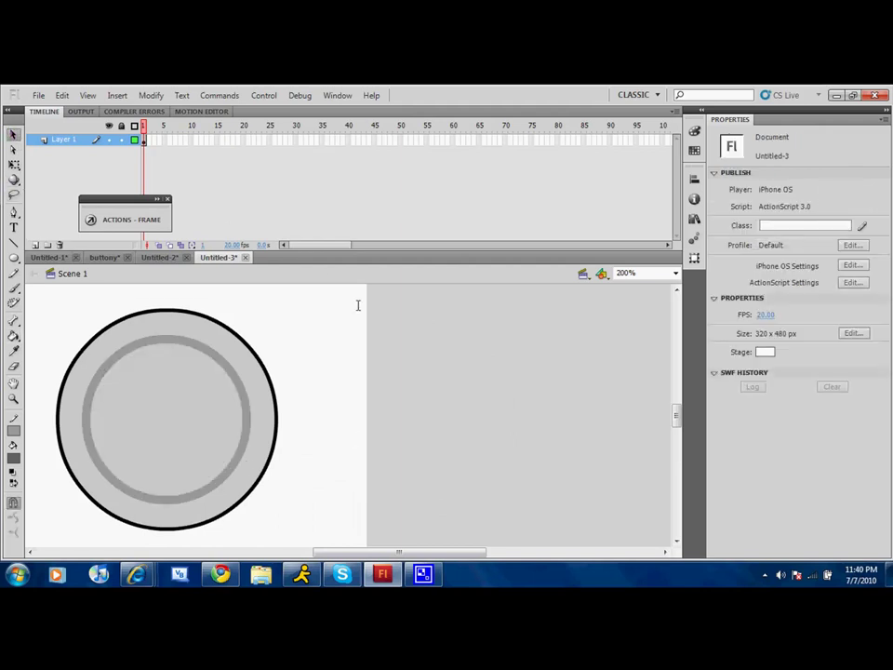
{"action": "mouse_move", "coordinate": [357, 304]}
{"action": "left_mouse_down"}
{"action": "mouse_move", "coordinate": [32, 515]}
{"action": "mouse_move", "coordinate": [59, 543]}
{"action": "mouse_move", "coordinate": [17, 546]}
{"action": "mouse_move", "coordinate": [80, 502]}
{"action": "left_mouse_up"}
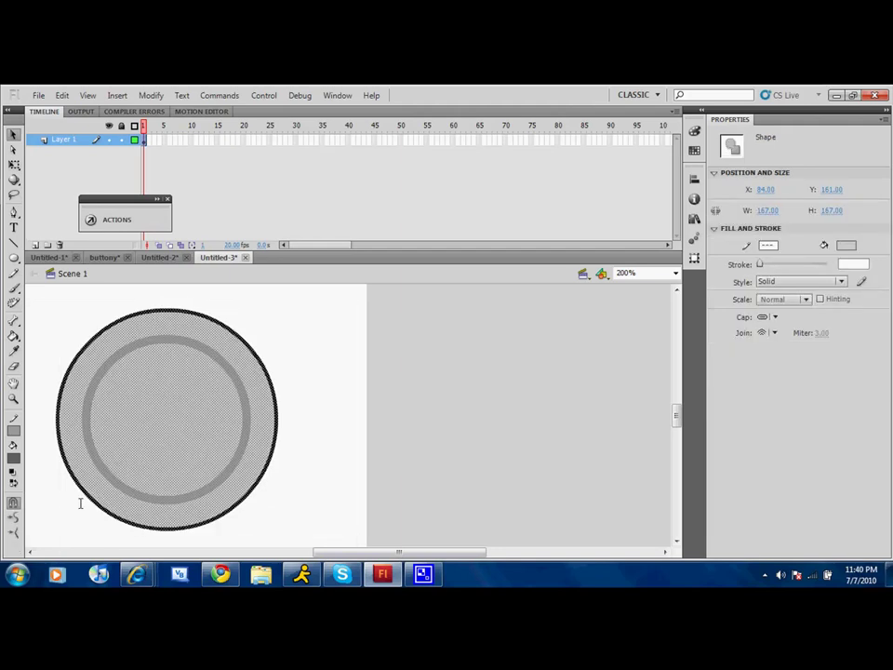
Convert the selected ringed shape into a Button-type symbol called button_btn
{"action": "right_click", "coordinate": [128, 469]}
{"action": "left_click", "coordinate": [179, 458]}
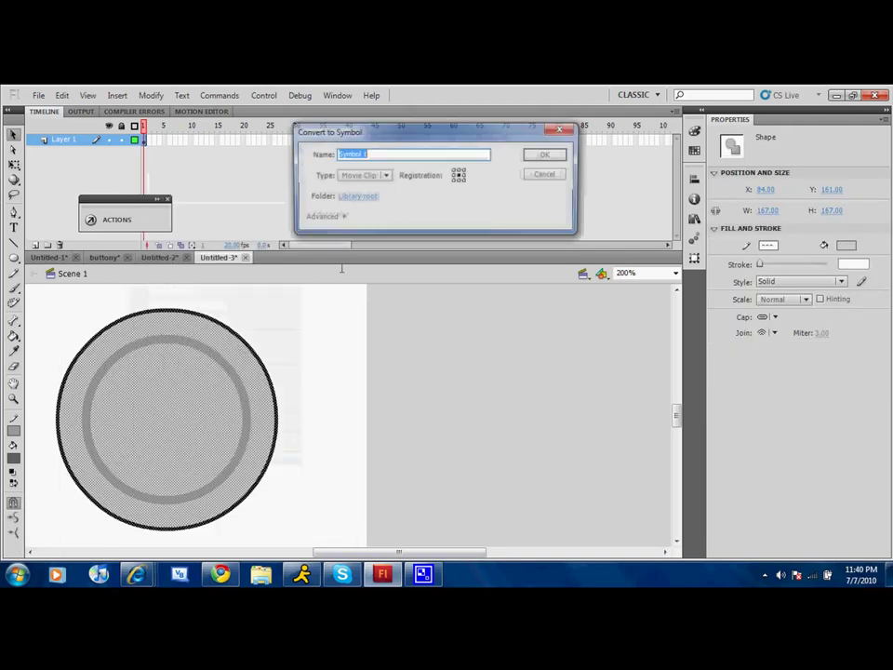
{"action": "type", "text": "button_btn"}
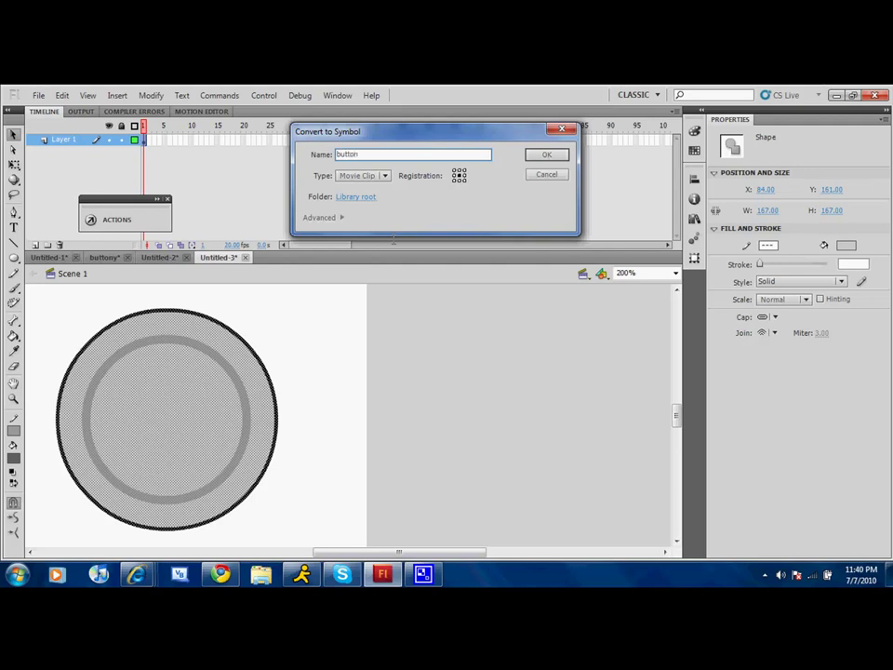
{"action": "left_click", "coordinate": [372, 175]}
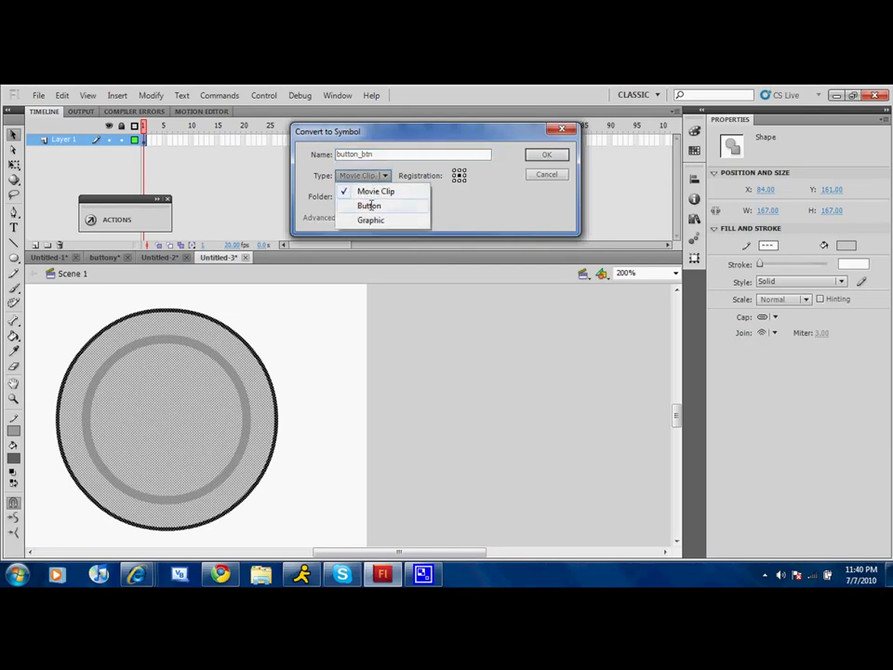
{"action": "left_click", "coordinate": [370, 206]}
{"action": "key", "text": "Return"}
{"action": "key", "text": "F9"}
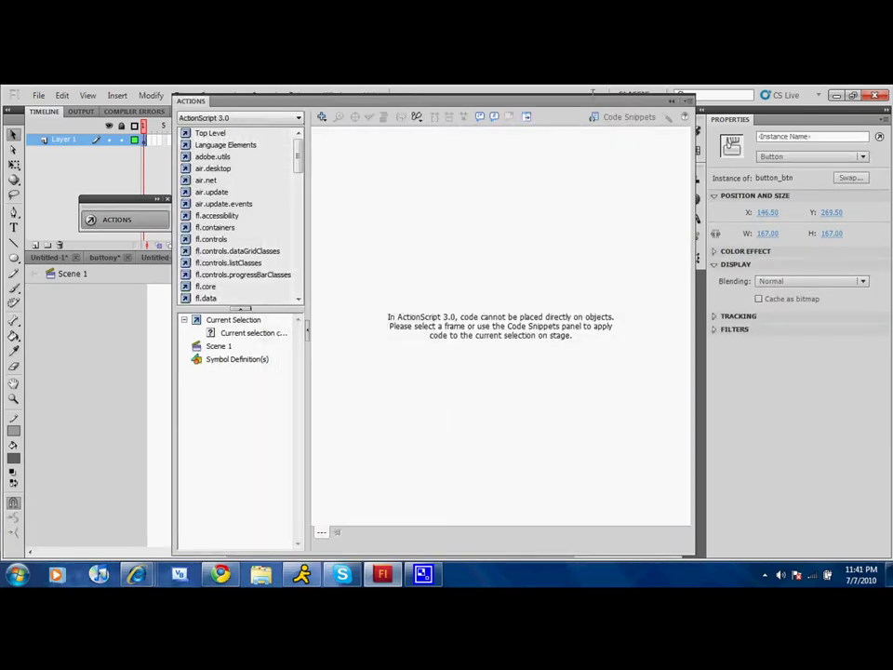
Close the Actions panel and enter button_btn as the instance name in Properties
{"action": "key", "text": "F9"}
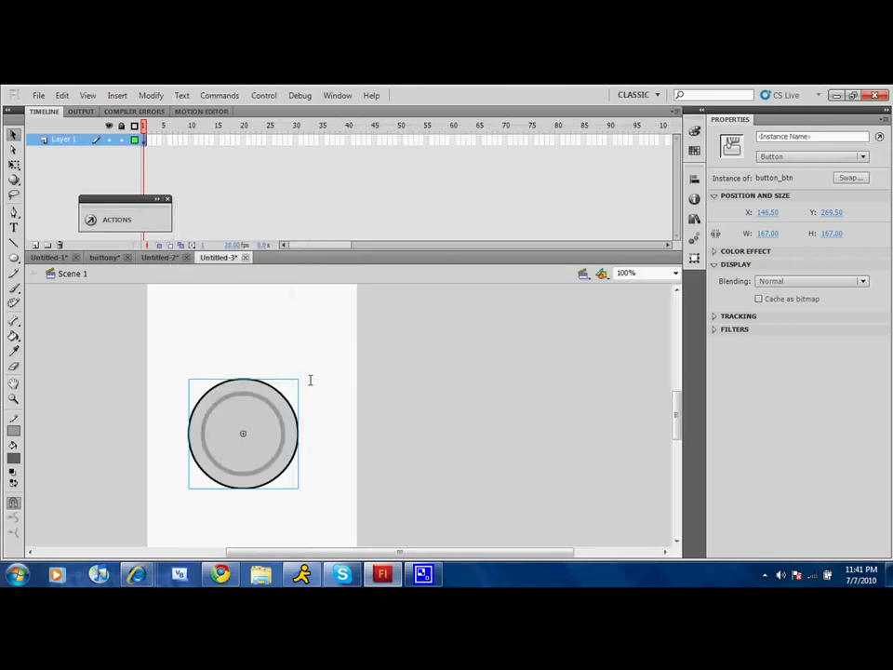
{"action": "left_click", "coordinate": [779, 136]}
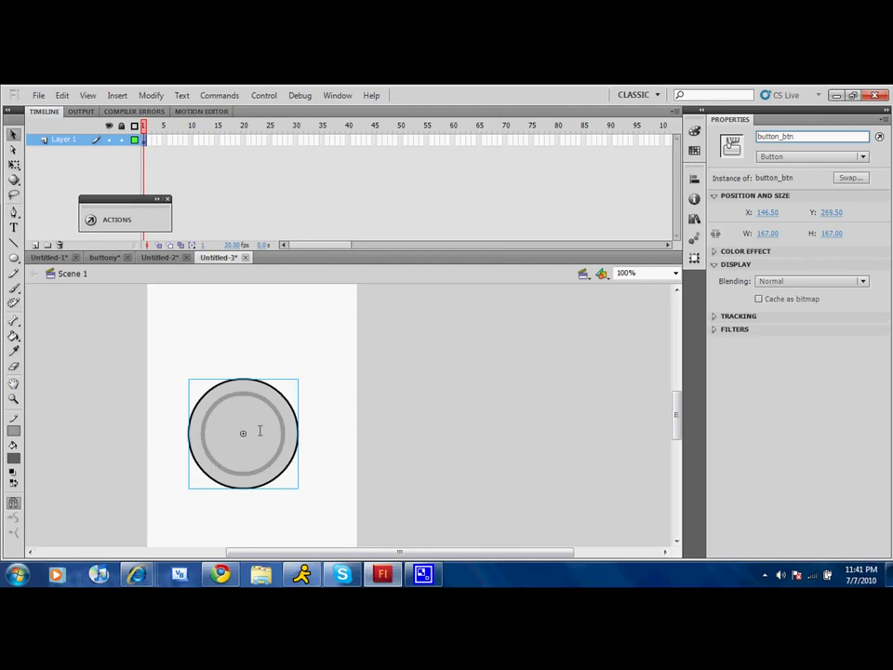
{"action": "key", "text": "Return"}
{"action": "left_click", "coordinate": [319, 499]}
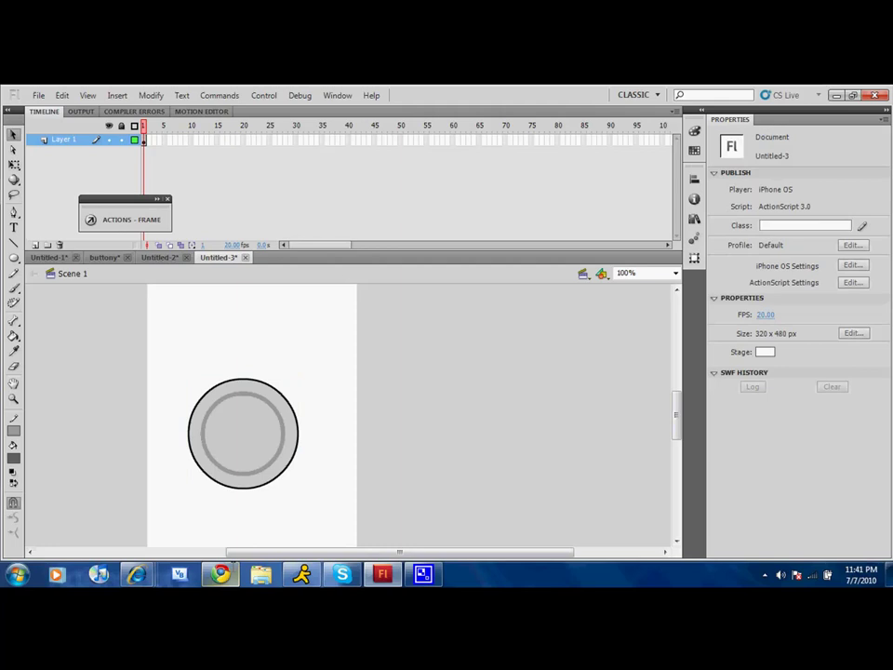
Generate CLICK-listener code for button_btn in the web tool and copy it to the clipboard
{"action": "key", "text": "alt+Tab"}
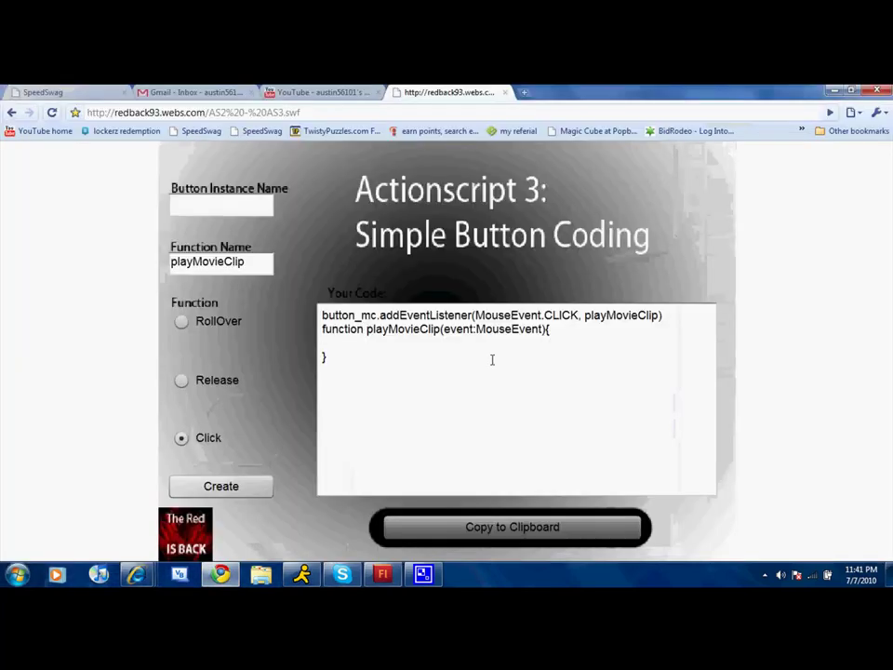
{"action": "left_click", "coordinate": [212, 203]}
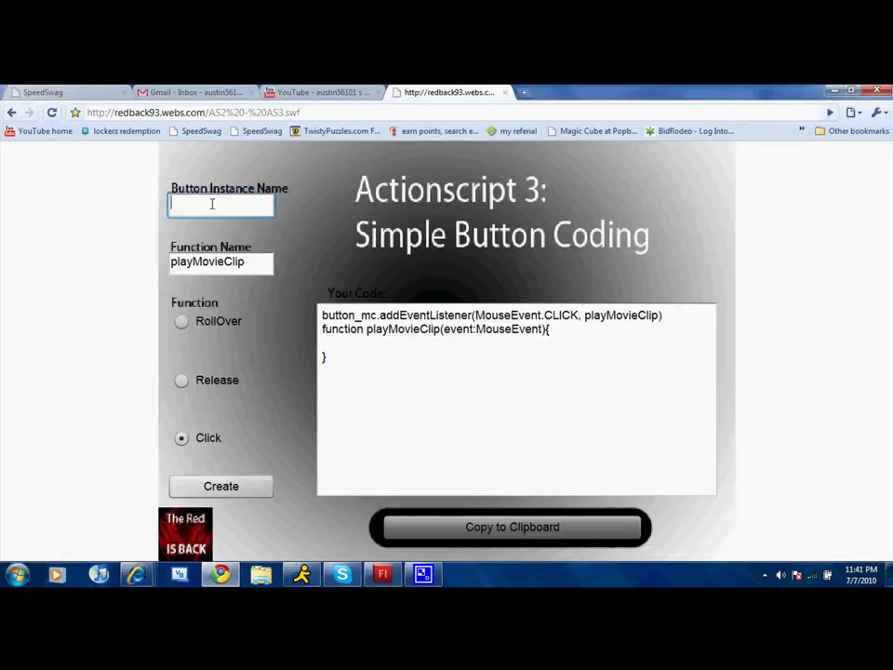
{"action": "type", "text": "button_btn"}
{"action": "left_click", "coordinate": [211, 486]}
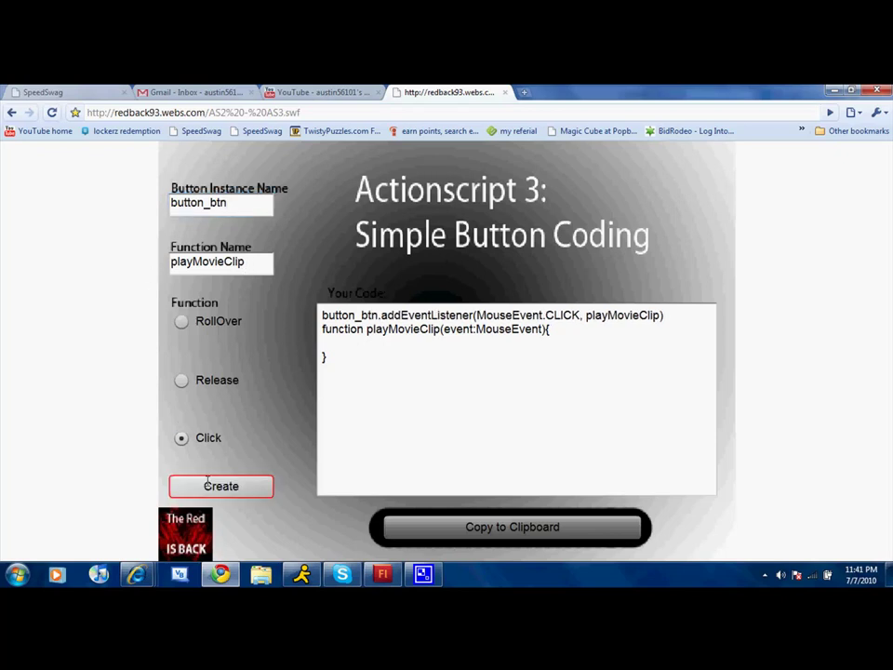
{"action": "left_click", "coordinate": [468, 527]}
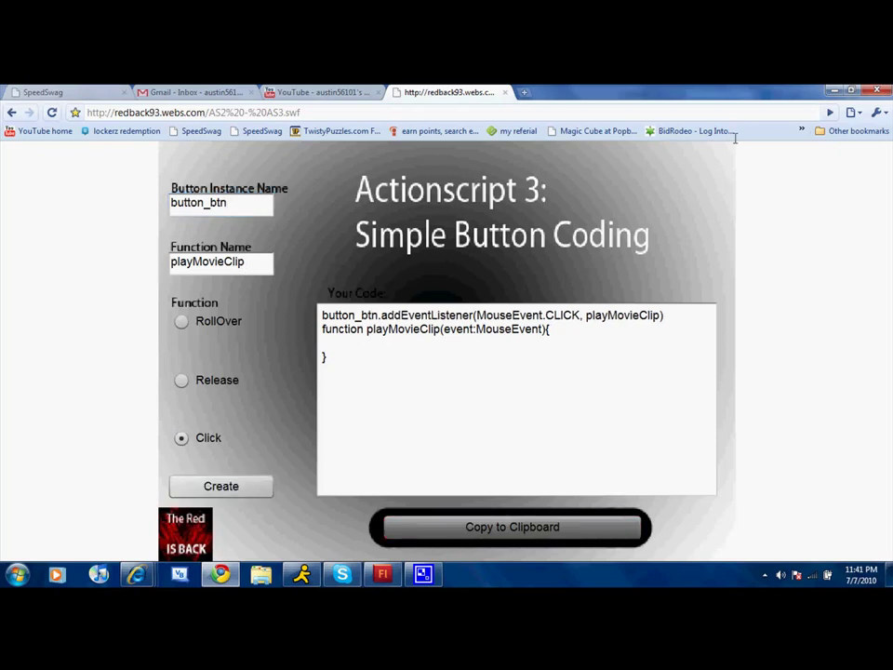
{"action": "key", "text": "alt+Tab"}
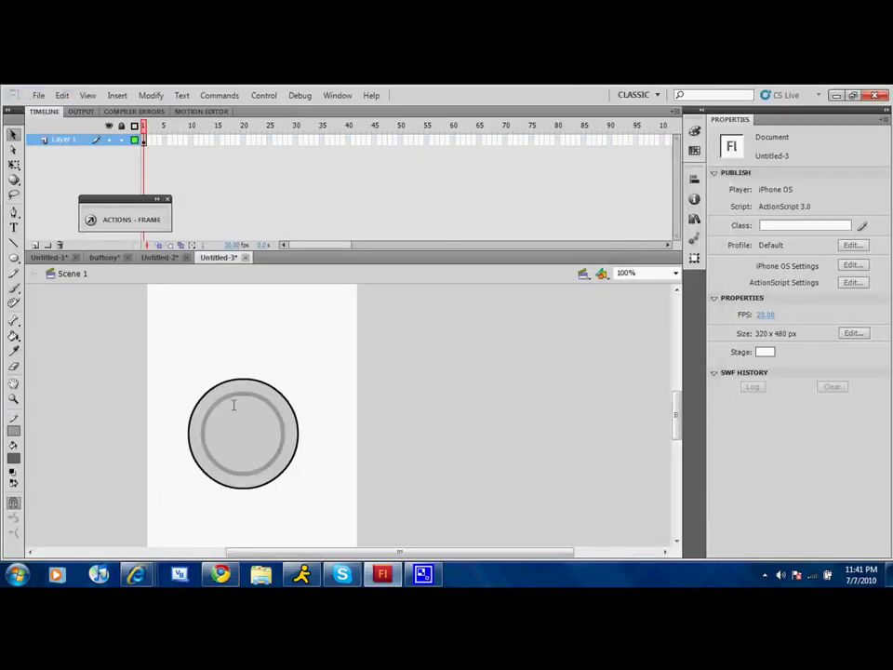
Paste the listener code into frame 1's Actions and add gotoAndStop("char") inside playMovieClip
{"action": "left_click", "coordinate": [142, 140]}
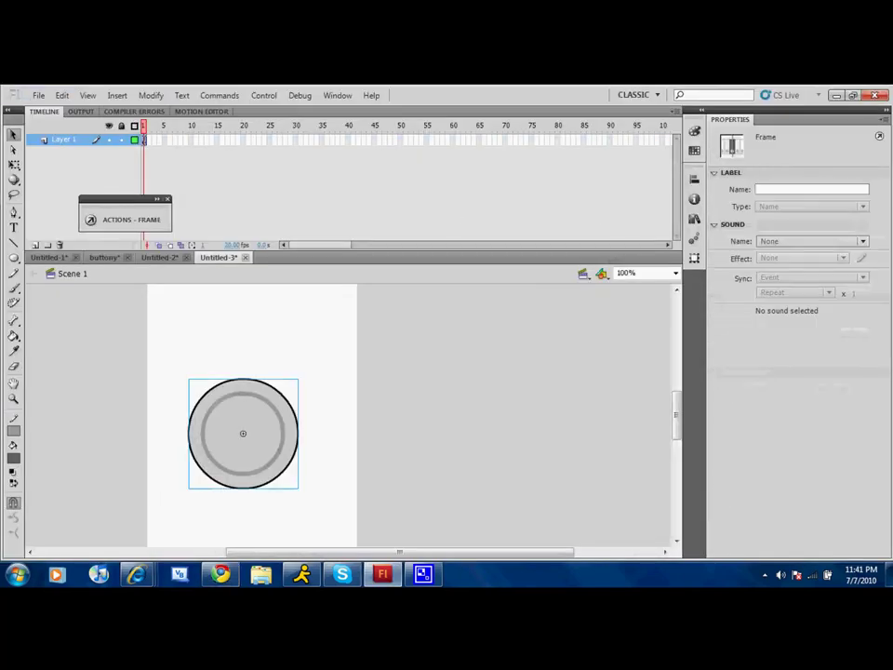
{"action": "right_click", "coordinate": [142, 140]}
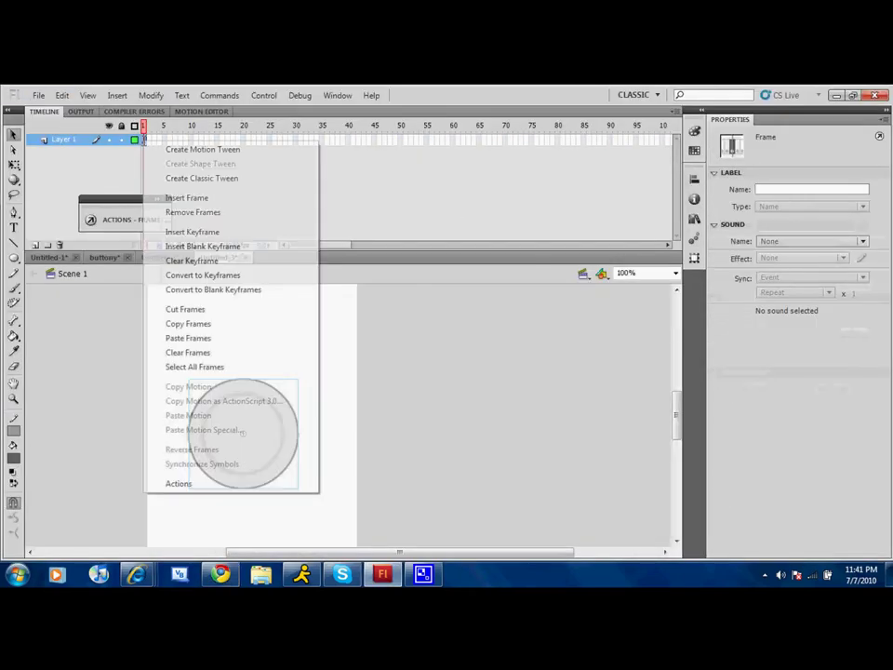
{"action": "left_click", "coordinate": [177, 482]}
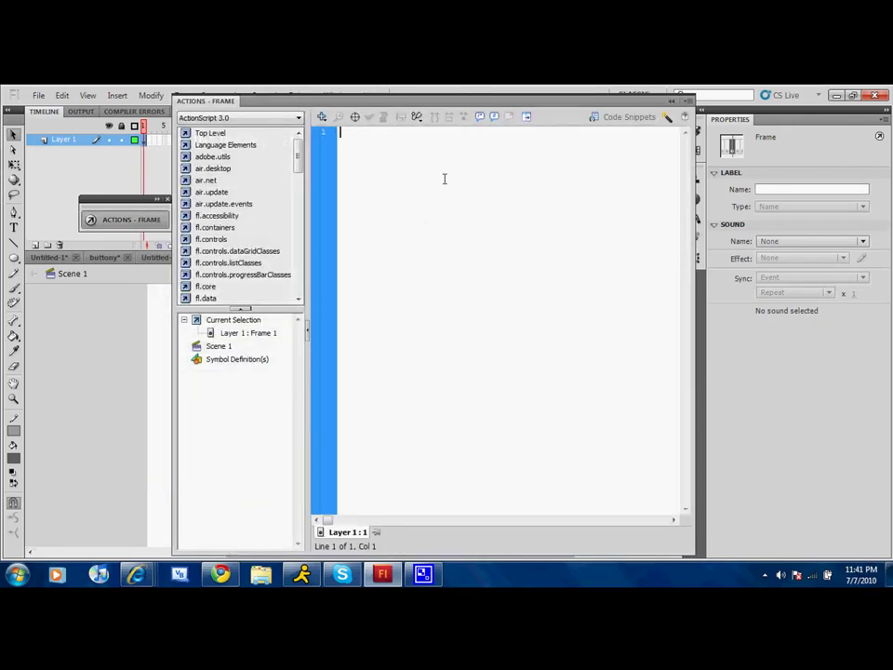
{"action": "type", "text": "button_btn.addEventListener(MouseEvent.CLICK, playMovieClip) function playMovieClip(event:MouseEvent){ \t }"}
{"action": "left_click", "coordinate": [409, 153]}
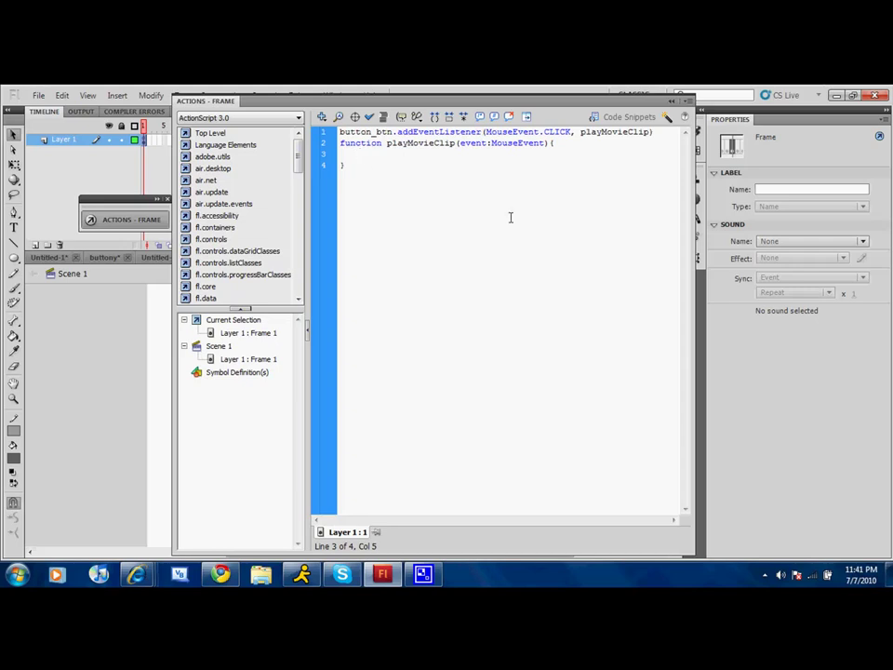
{"action": "type", "text": "otoAndStop("}
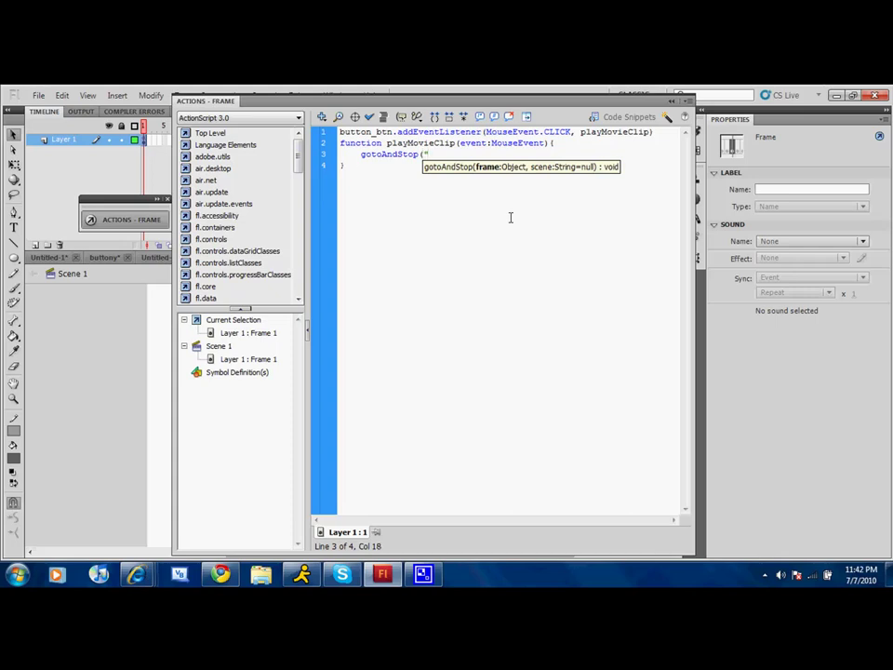
{"action": "type", "text": "\"char\")"}
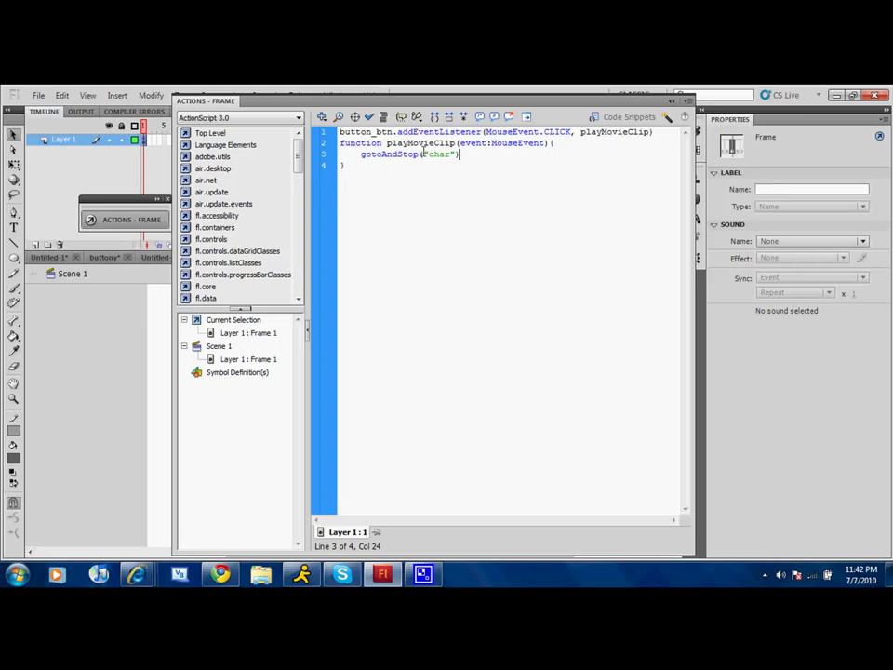
{"action": "left_click_drag", "start_coordinate": [426, 154], "coordinate": [450, 154]}
{"action": "left_click", "coordinate": [465, 164]}
Close the script editor and add Layer 2 above Layer 1, selecting its frame 2
{"action": "left_click", "coordinate": [673, 98]}
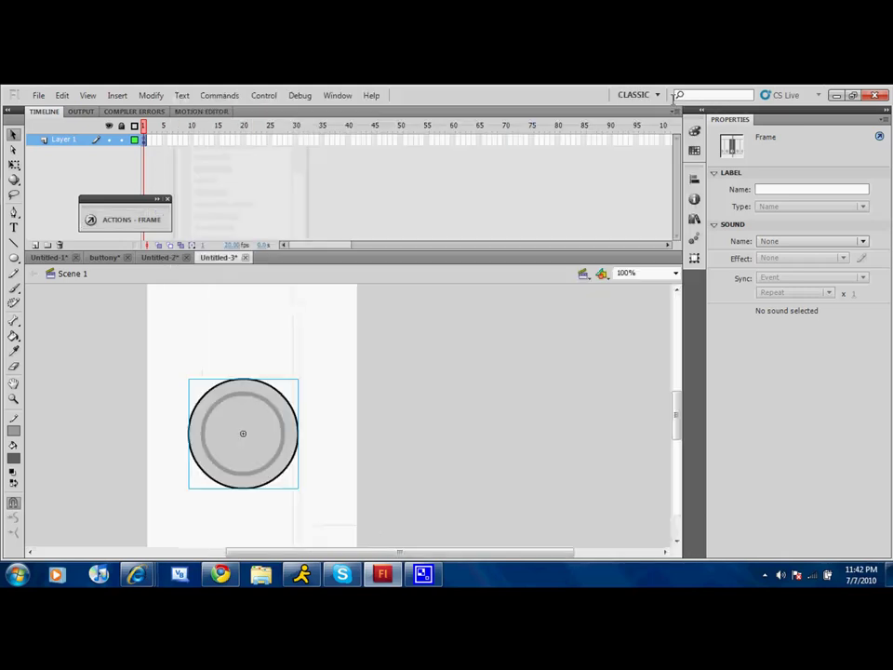
{"action": "left_click", "coordinate": [193, 301]}
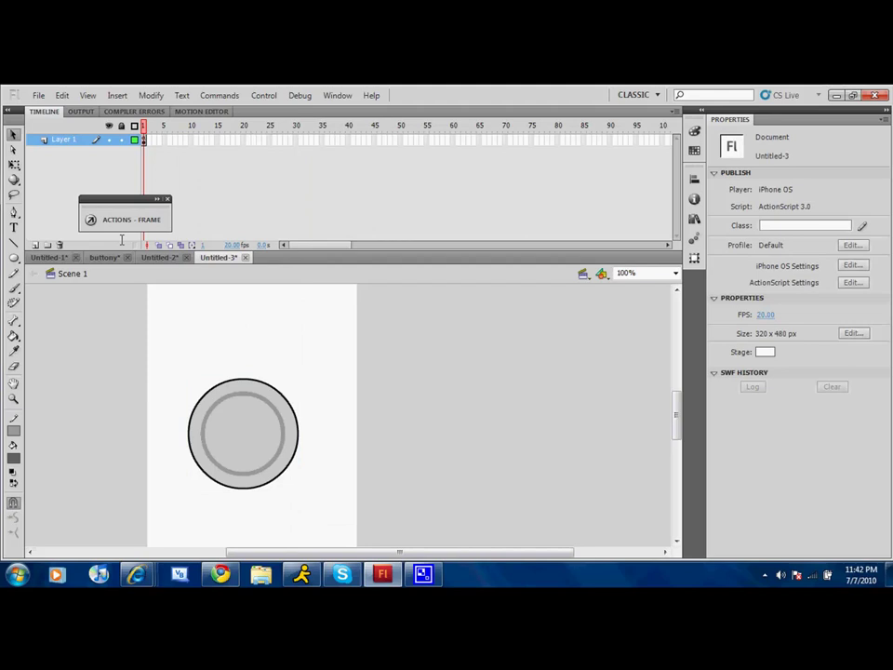
{"action": "left_click", "coordinate": [34, 245]}
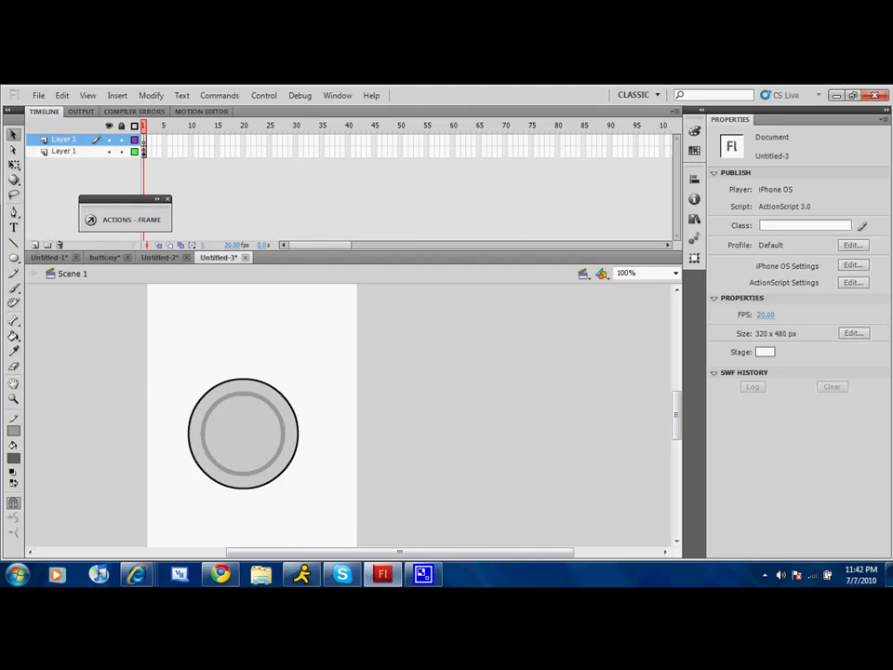
{"action": "left_click", "coordinate": [144, 139]}
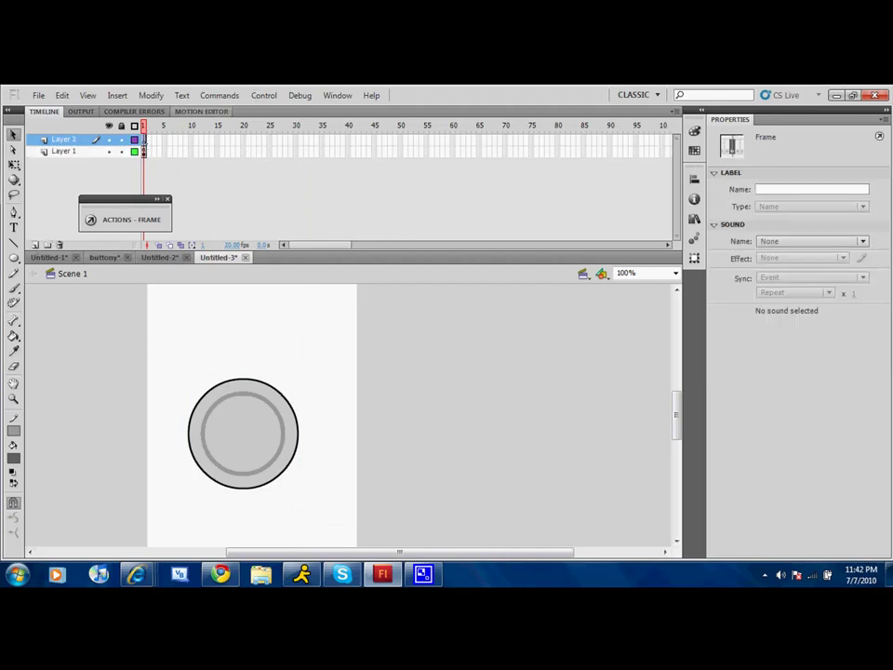
{"action": "left_click", "coordinate": [150, 139]}
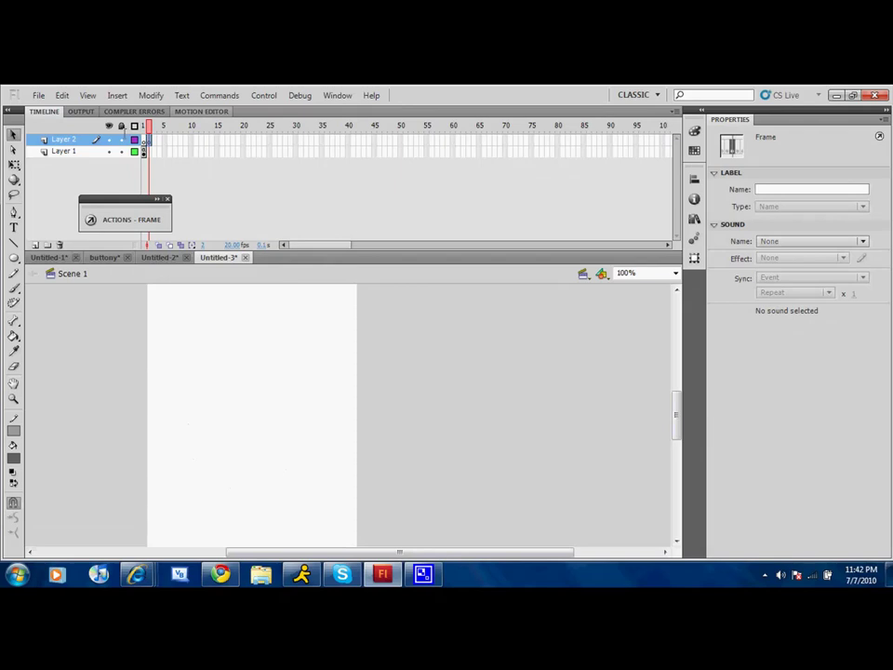
{"action": "left_click", "coordinate": [144, 140]}
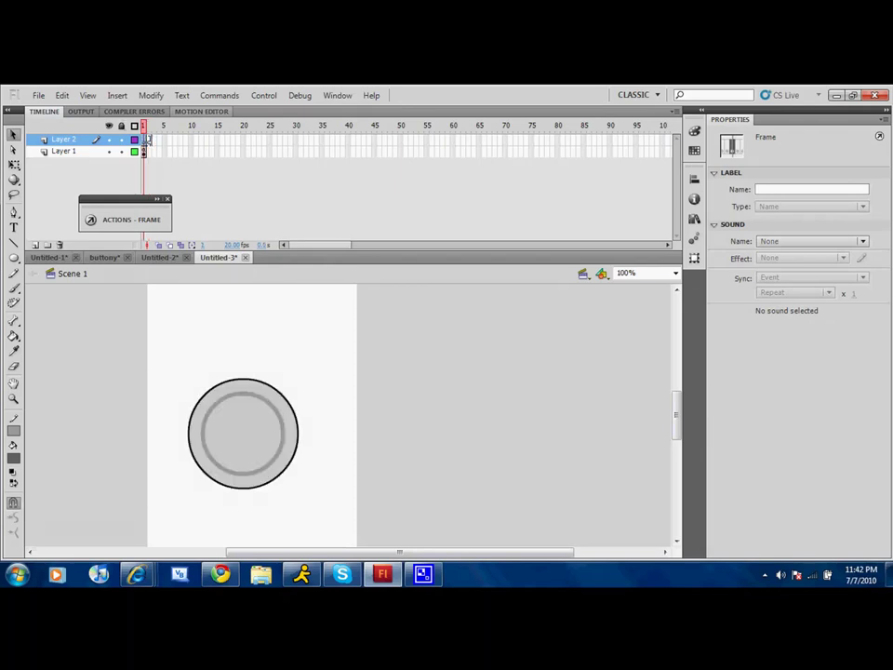
{"action": "left_click", "coordinate": [149, 140]}
Add stop(); scripts to frames 2 and 1 of Layer 2
{"action": "right_click", "coordinate": [149, 140]}
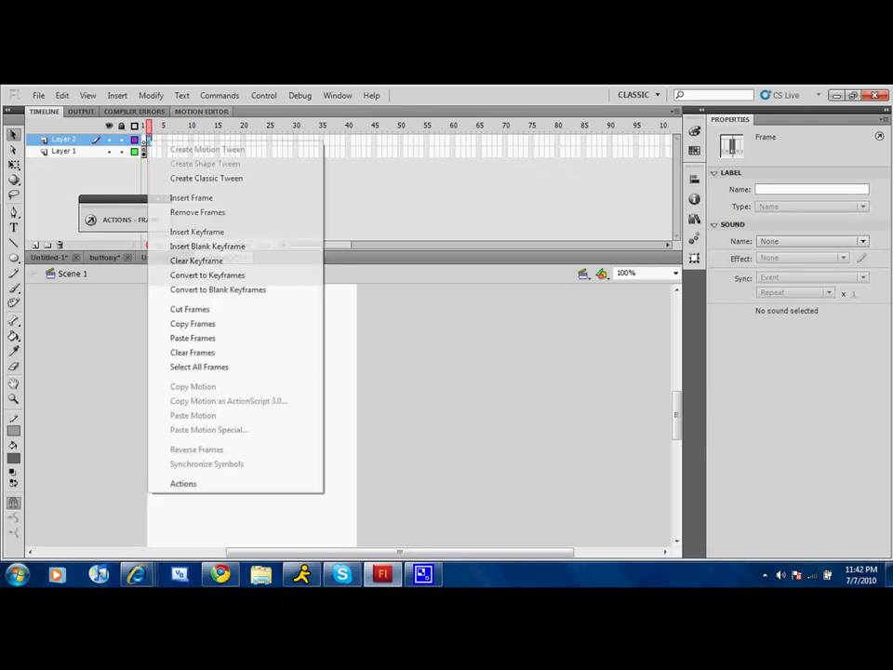
{"action": "left_click", "coordinate": [183, 483]}
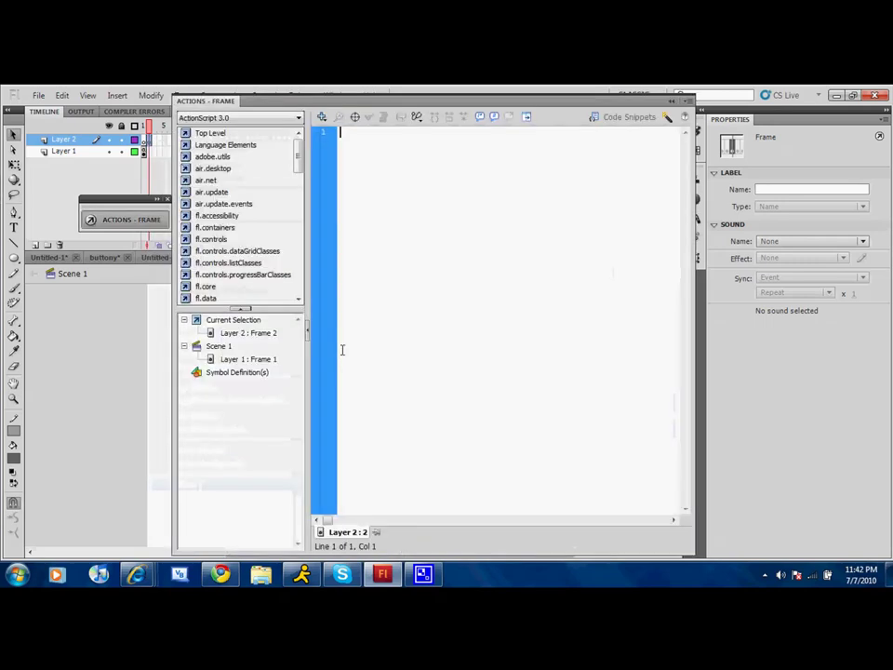
{"action": "type", "text": "stop()"}
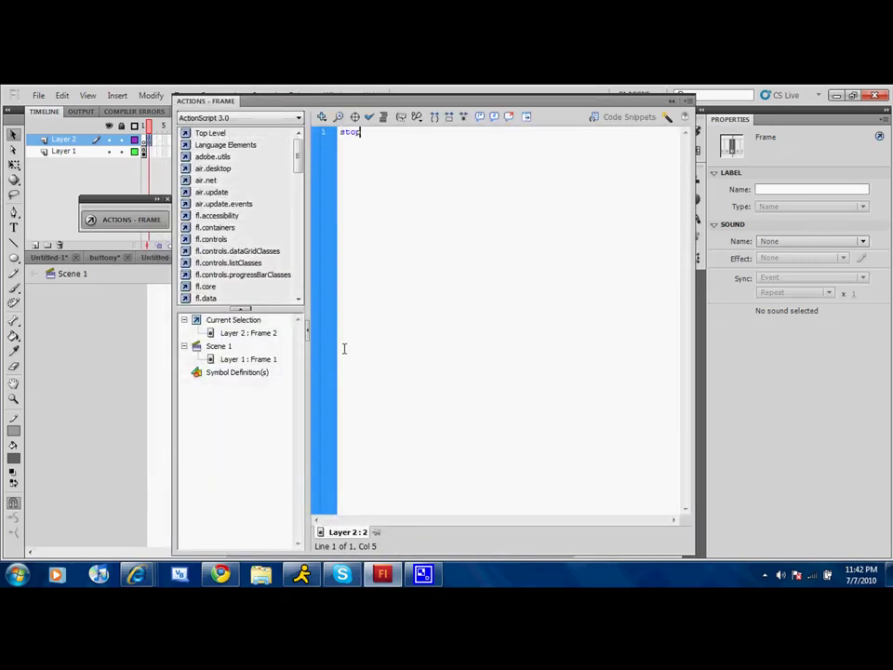
{"action": "left_click", "coordinate": [136, 138]}
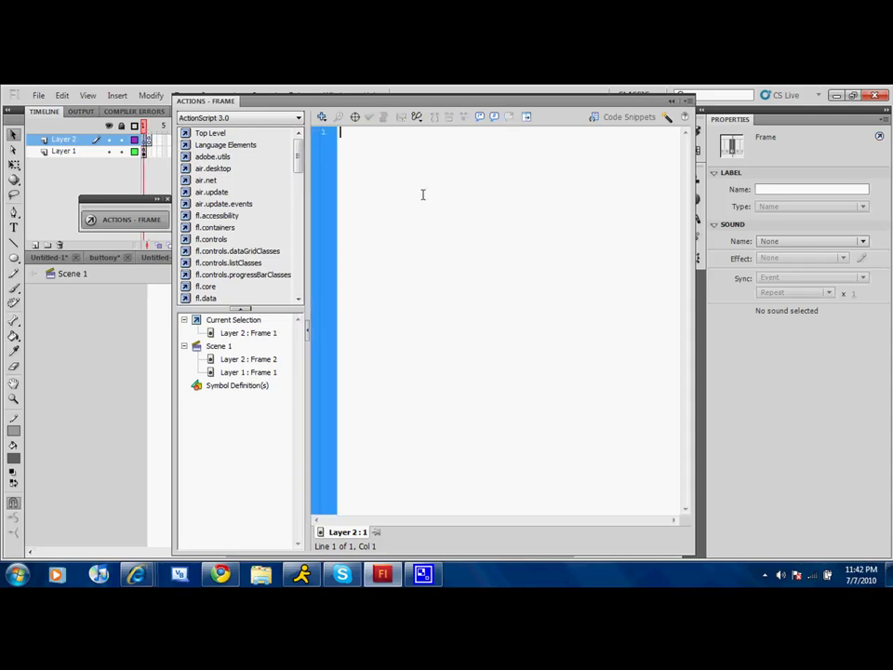
{"action": "type", "text": "stop"}
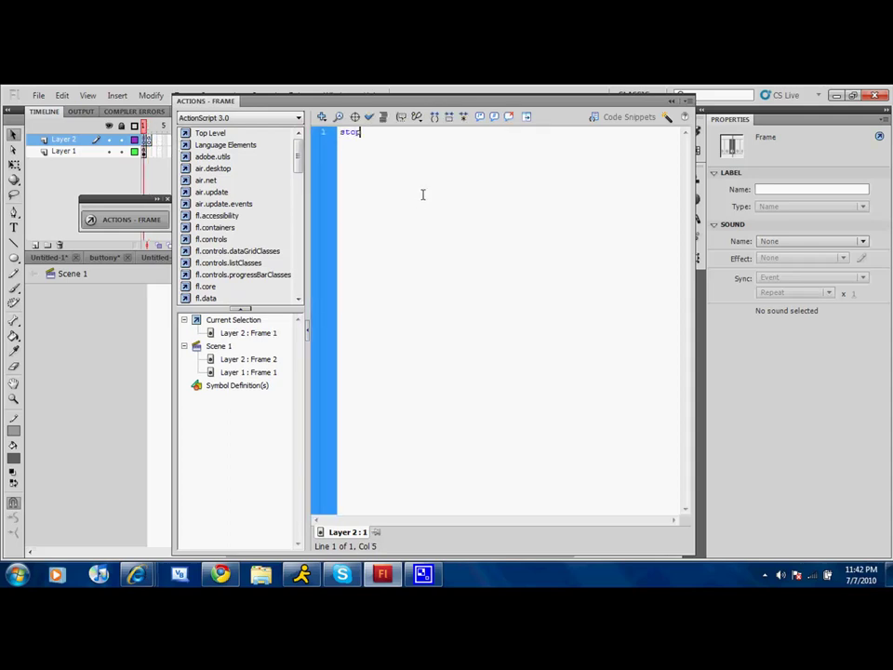
{"action": "type", "text": "()"}
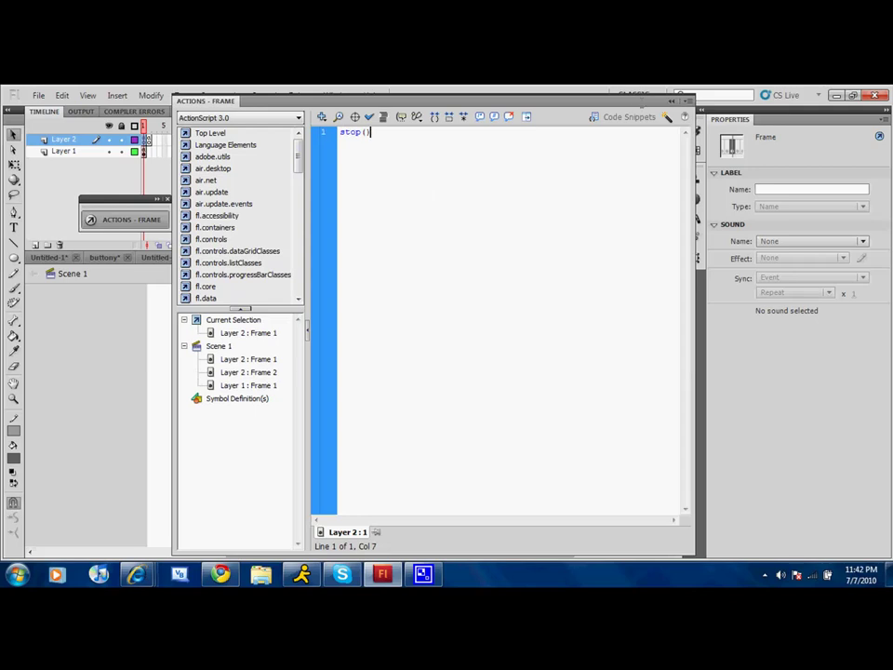
{"action": "key", "text": "F9"}
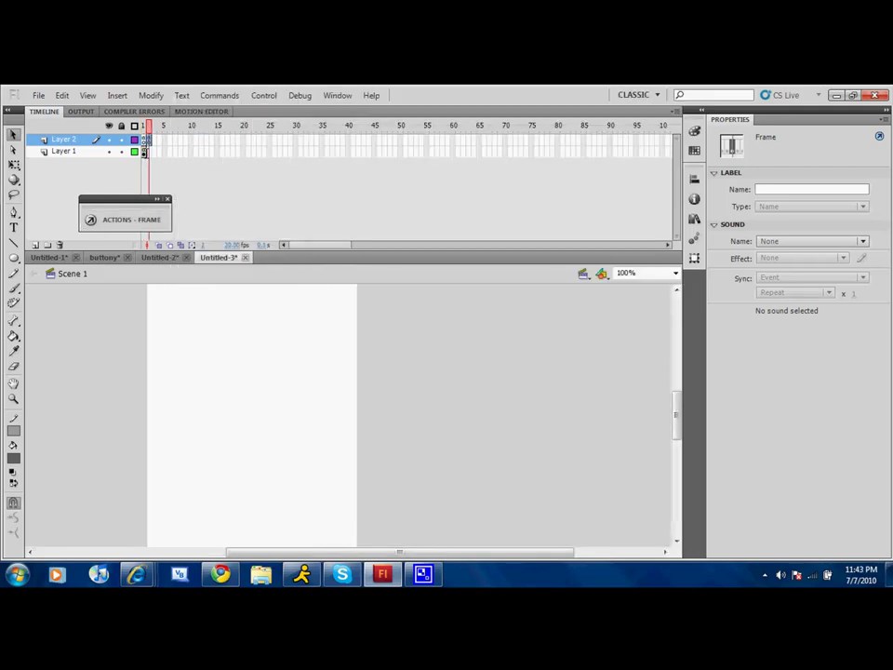
Extend Layer 1 to frame 2 and move the circle button lower on the stage
{"action": "right_click", "coordinate": [149, 152]}
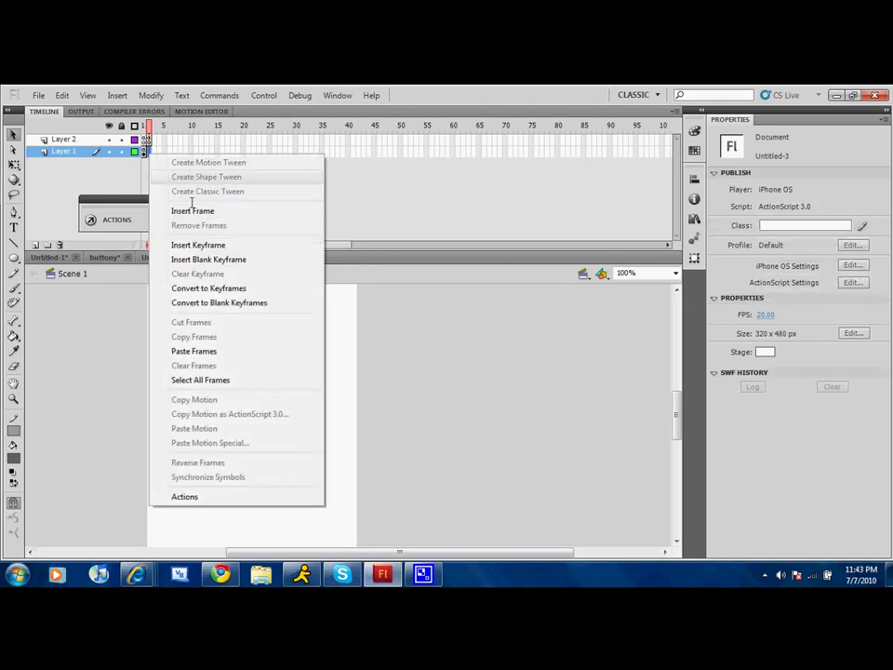
{"action": "left_click", "coordinate": [182, 208]}
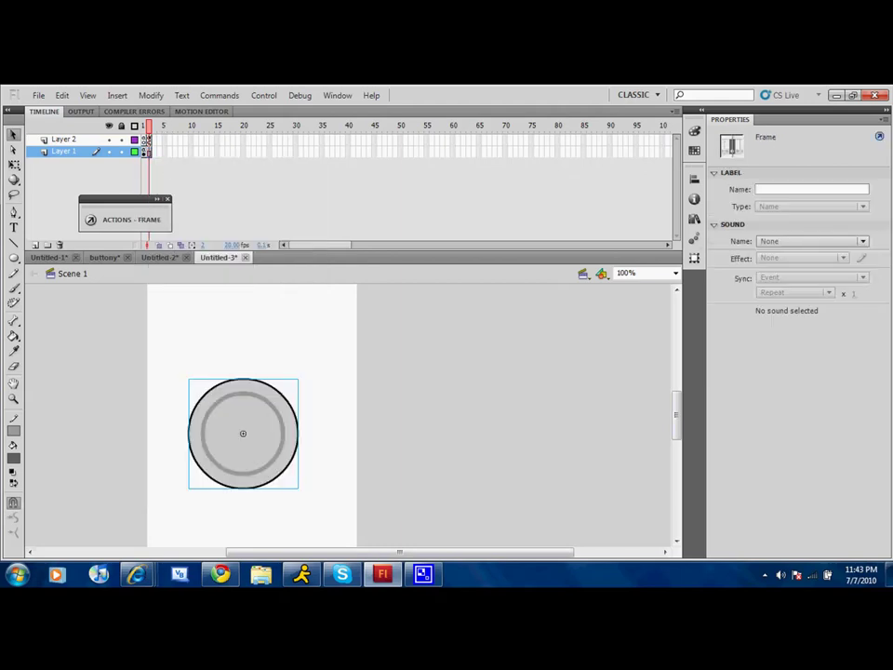
{"action": "left_click", "coordinate": [159, 160]}
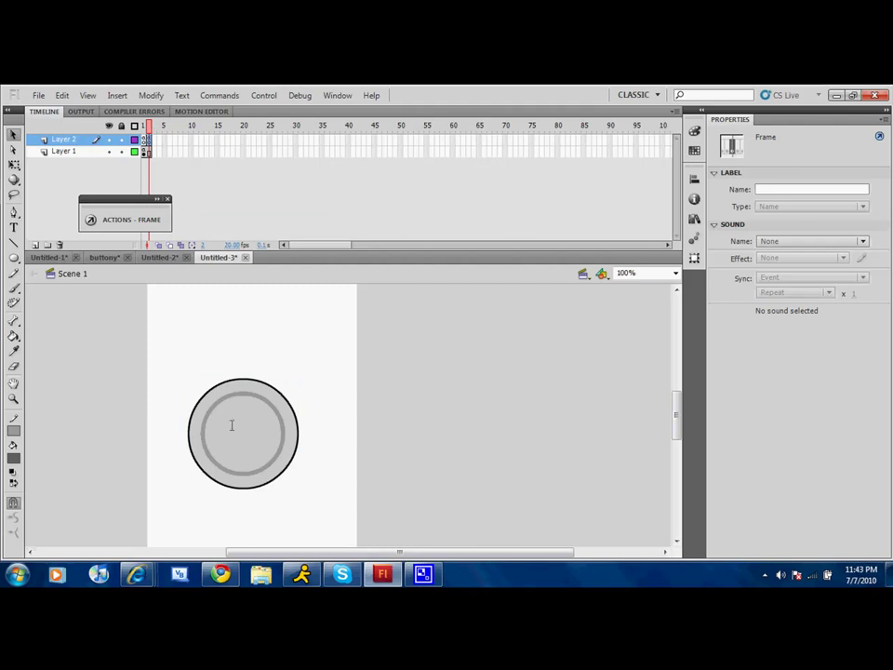
{"action": "left_click_drag", "start_coordinate": [231, 425], "coordinate": [243, 535]}
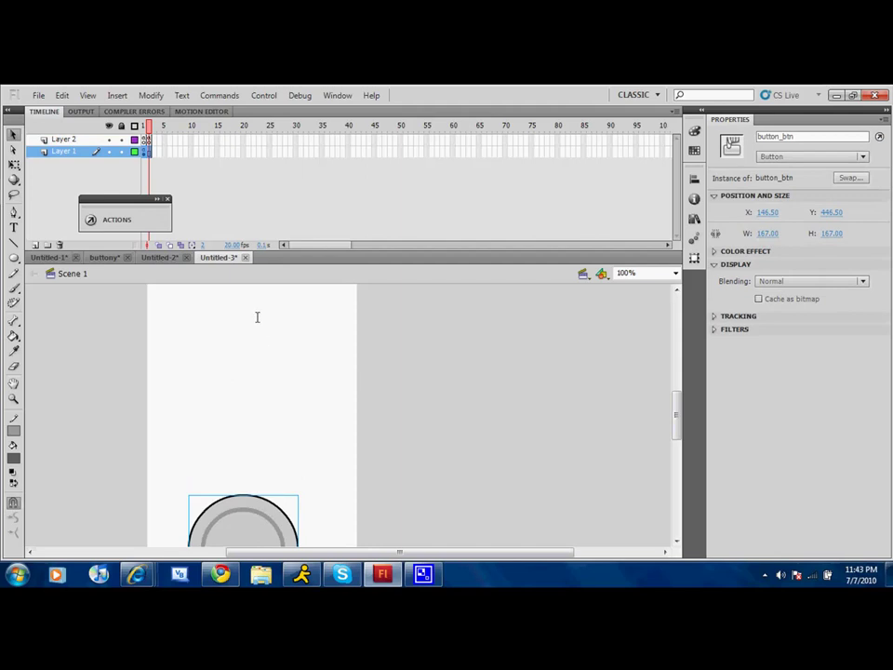
Zoom the stage to 400% and enlarge it by shrinking the timeline and moving the Actions panel
{"action": "key", "text": "ctrl+equal"}
{"action": "key", "text": "ctrl+equal"}
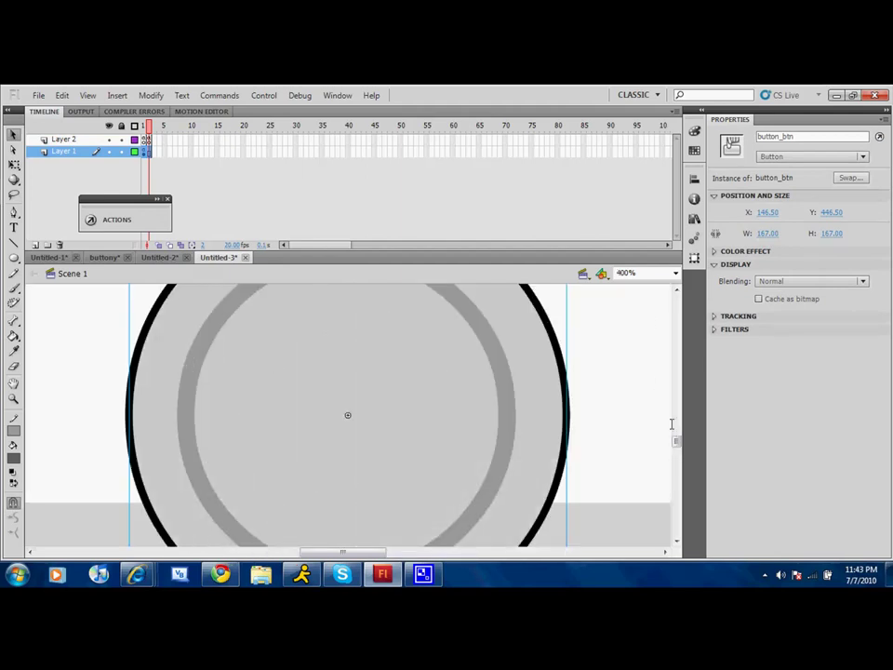
{"action": "left_click_drag", "start_coordinate": [677, 438], "coordinate": [674, 404]}
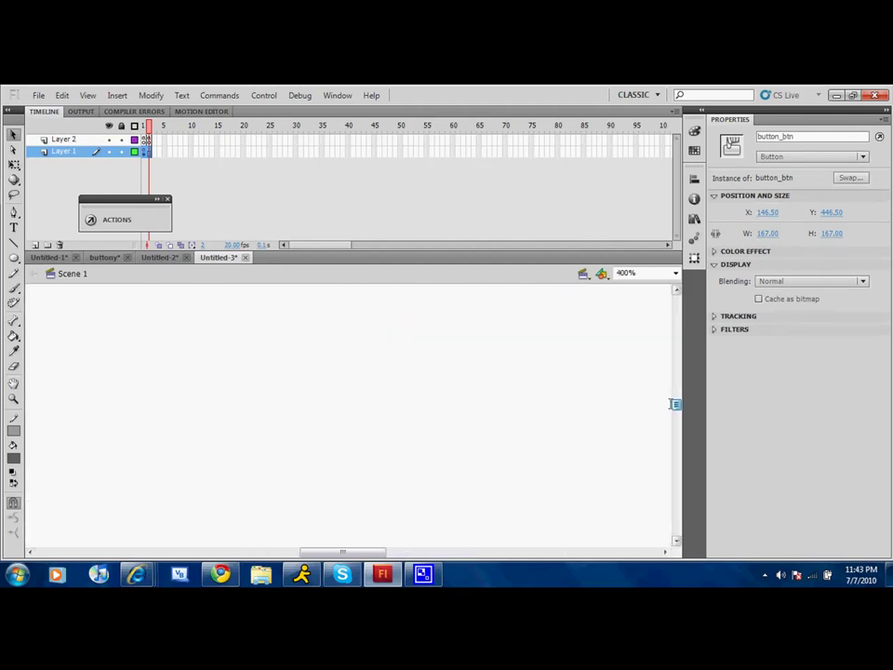
{"action": "left_click", "coordinate": [361, 377]}
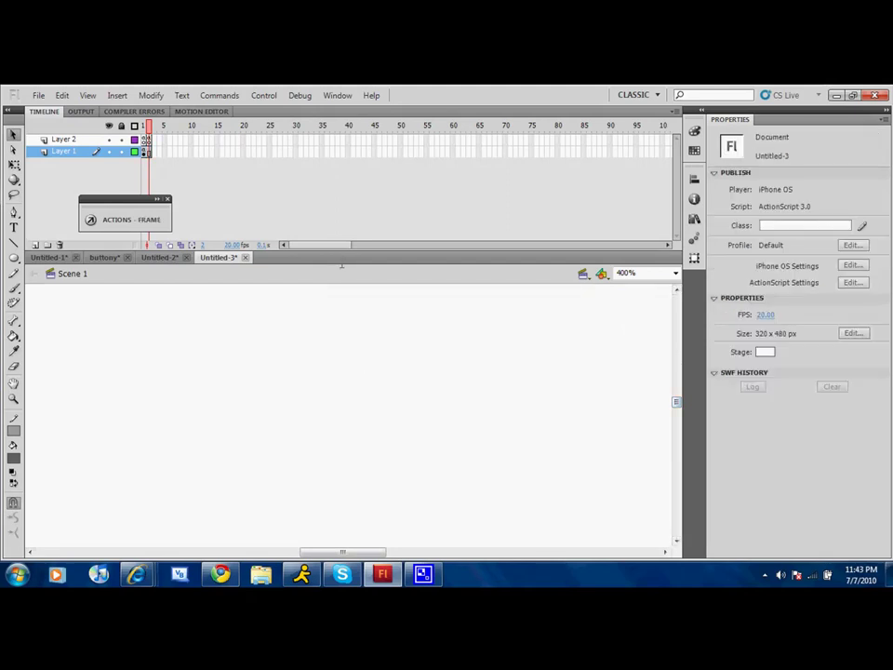
{"action": "left_click_drag", "start_coordinate": [335, 247], "coordinate": [334, 192]}
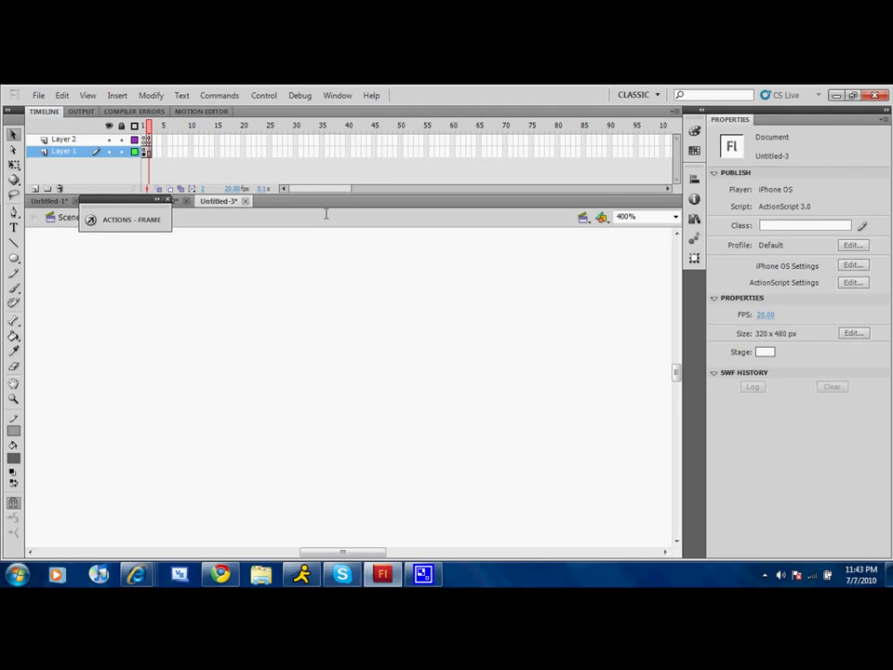
{"action": "left_click_drag", "start_coordinate": [119, 199], "coordinate": [88, 226]}
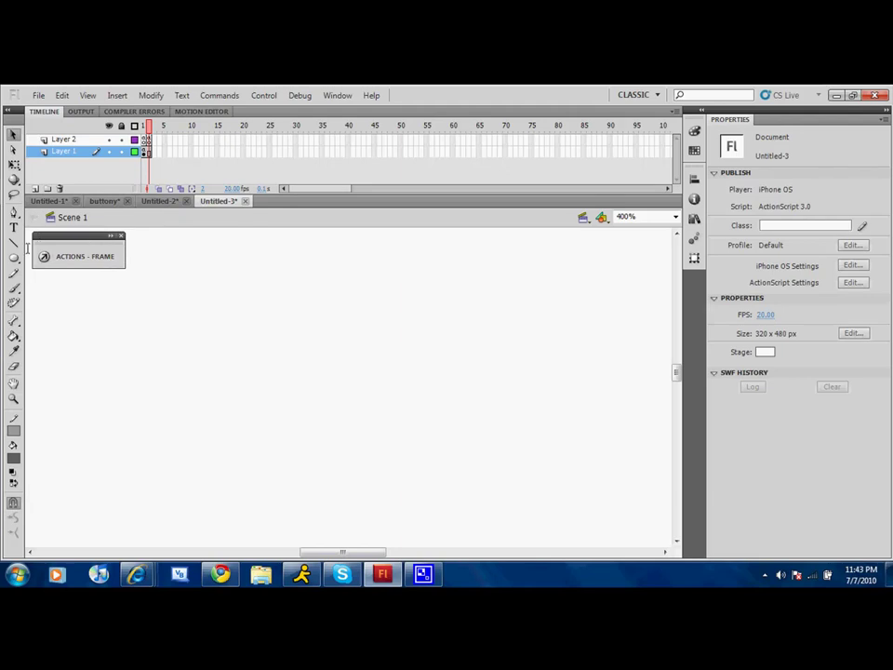
{"action": "left_click_drag", "start_coordinate": [14, 257], "coordinate": [56, 256]}
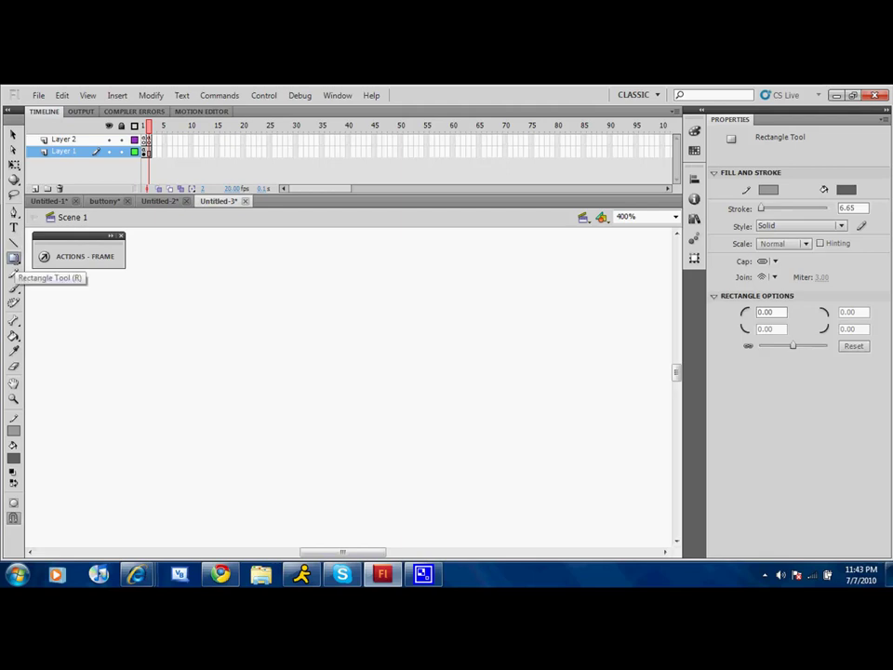
Draw a dark green circle on the left of the stage and delete its grey outline
{"action": "left_click_drag", "start_coordinate": [14, 258], "coordinate": [56, 273]}
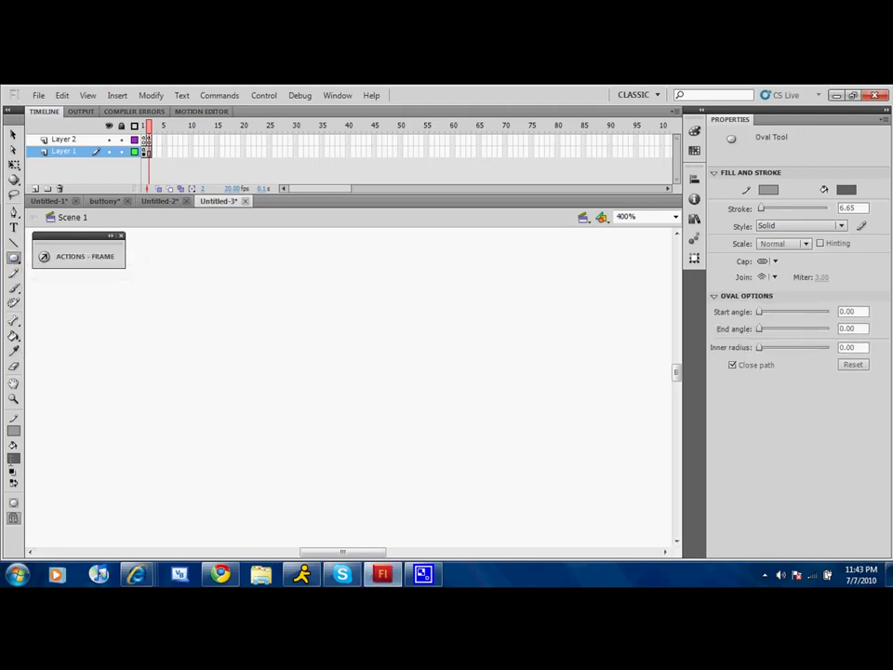
{"action": "left_click", "coordinate": [14, 458]}
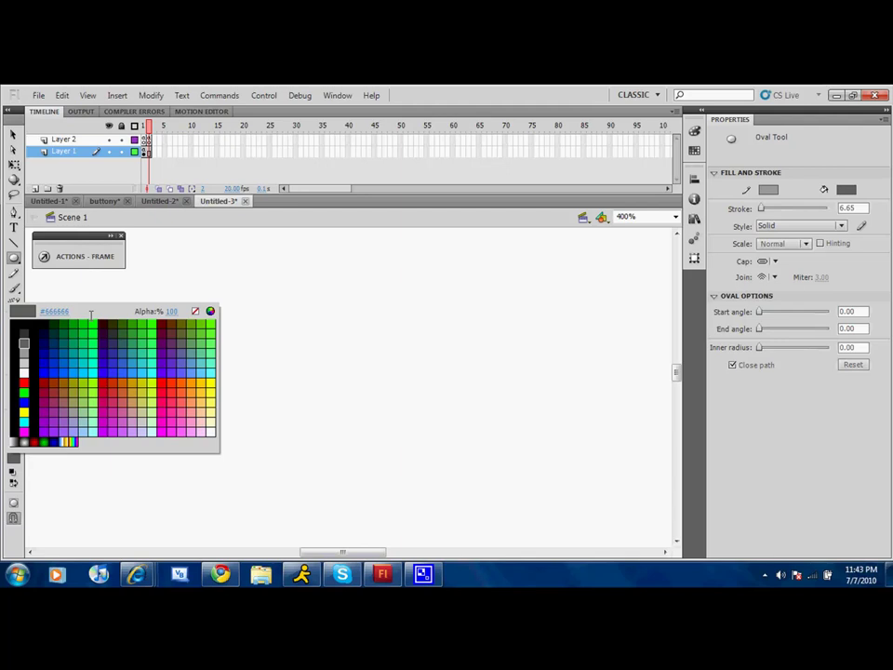
{"action": "left_click", "coordinate": [58, 324]}
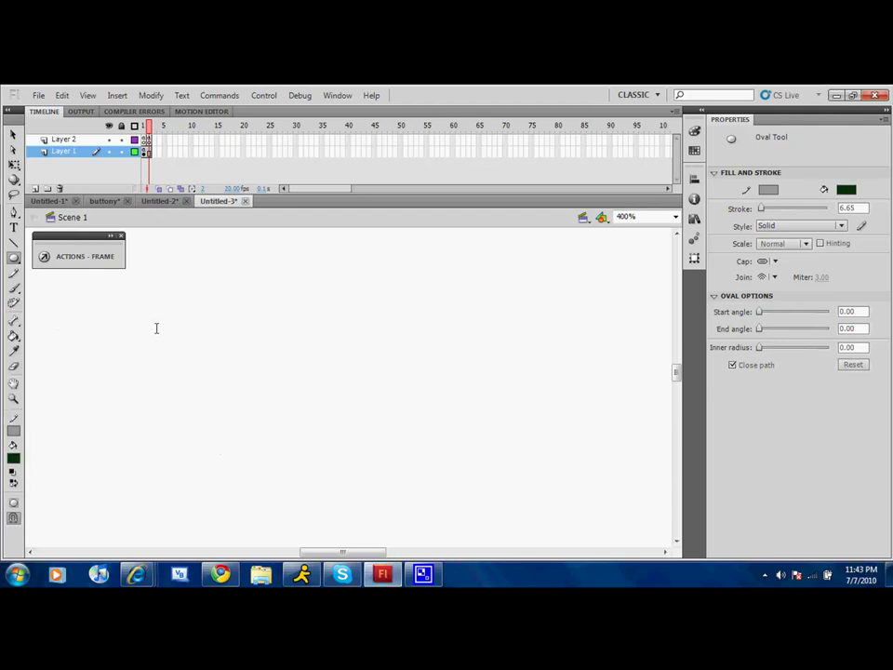
{"action": "left_click_drag", "start_coordinate": [171, 329], "coordinate": [345, 481]}
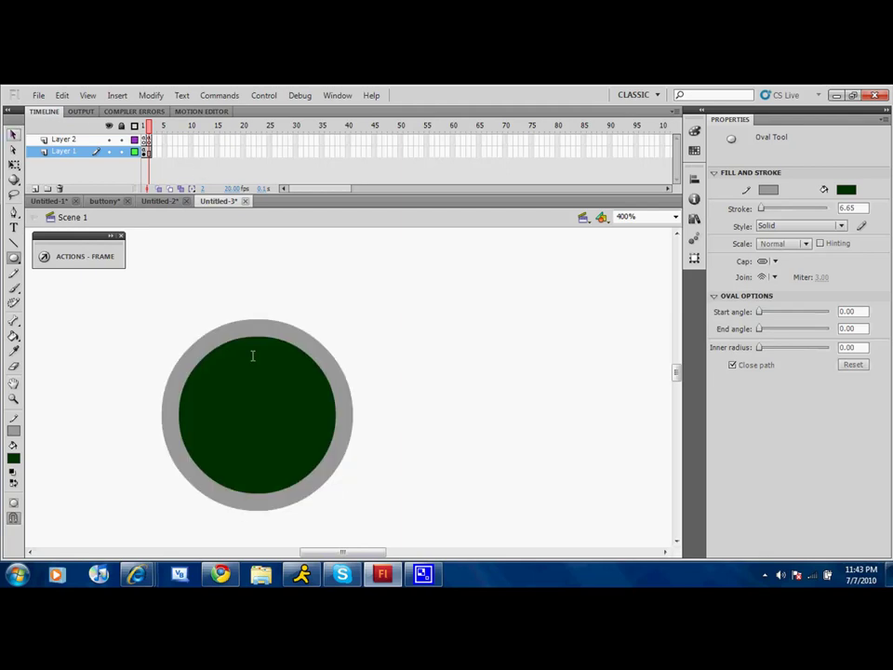
{"action": "key", "text": "v"}
{"action": "left_click", "coordinate": [221, 334]}
{"action": "key", "text": "Delete"}
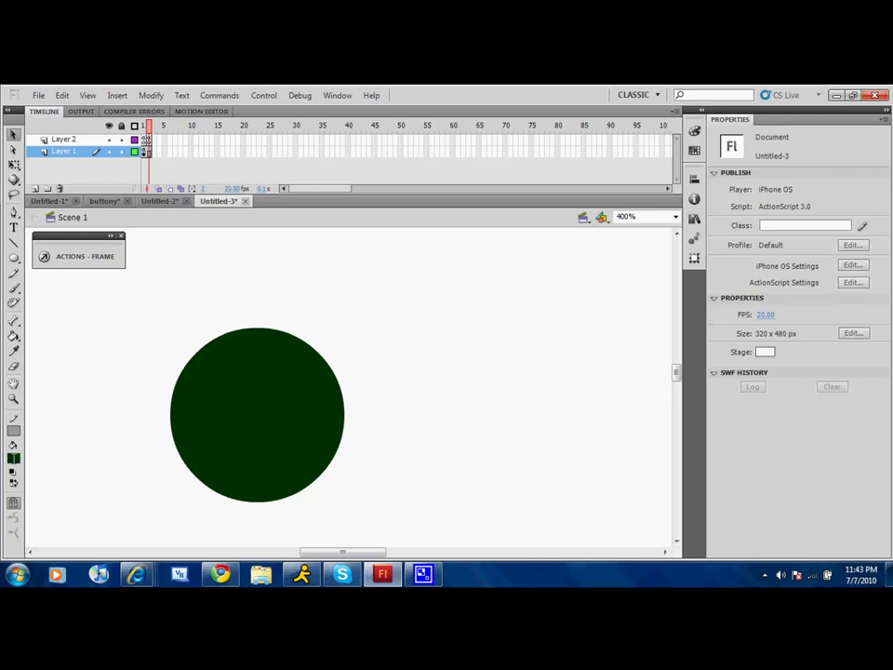
Set both the fill and stroke colours to black
{"action": "left_click", "coordinate": [13, 457]}
{"action": "left_click", "coordinate": [39, 337]}
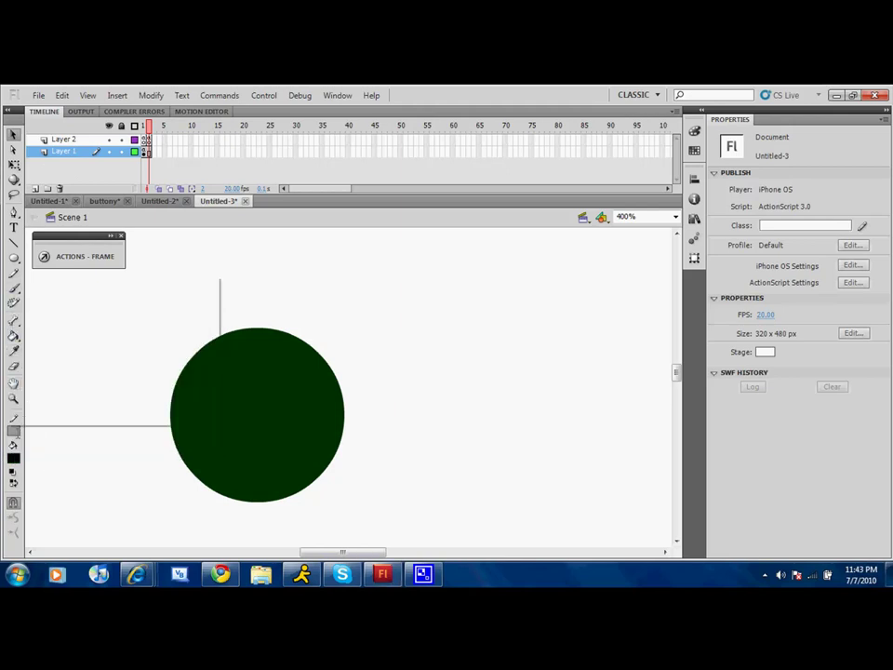
{"action": "left_click", "coordinate": [13, 430]}
{"action": "left_click", "coordinate": [37, 310]}
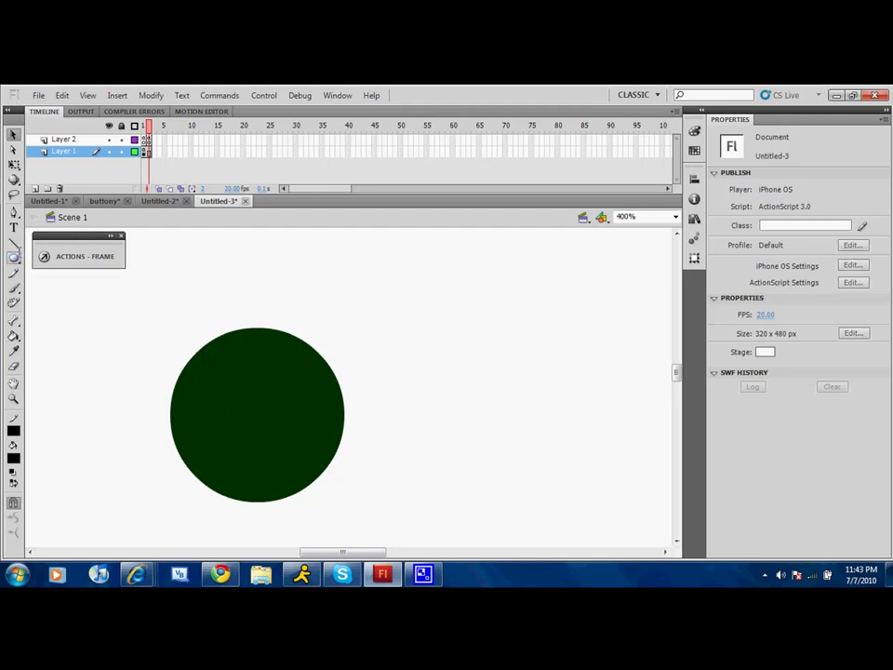
{"action": "left_click", "coordinate": [13, 258]}
Draw a black bar across the circle's right side, then undo it
{"action": "left_click", "coordinate": [79, 258]}
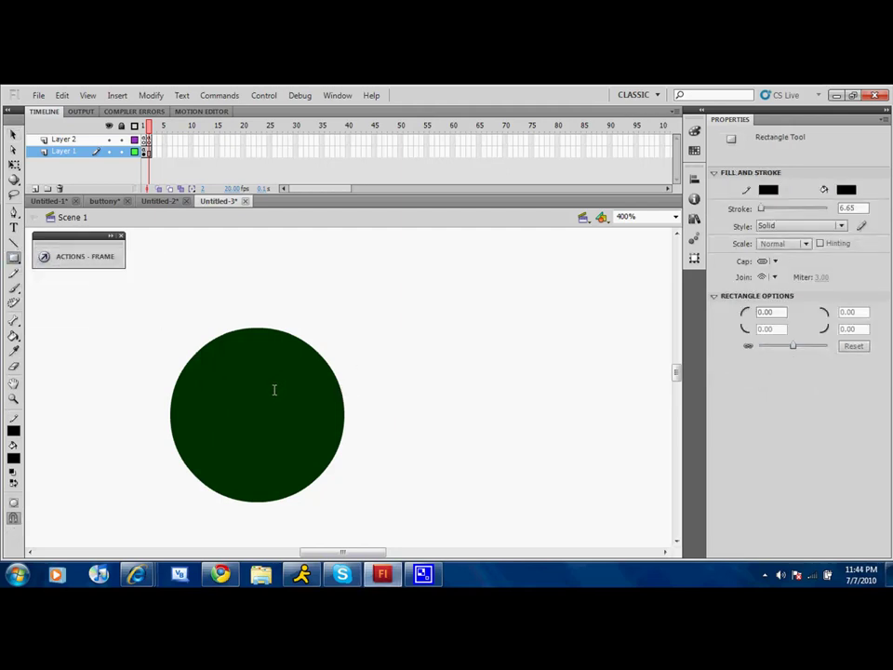
{"action": "left_click_drag", "start_coordinate": [280, 392], "coordinate": [519, 435]}
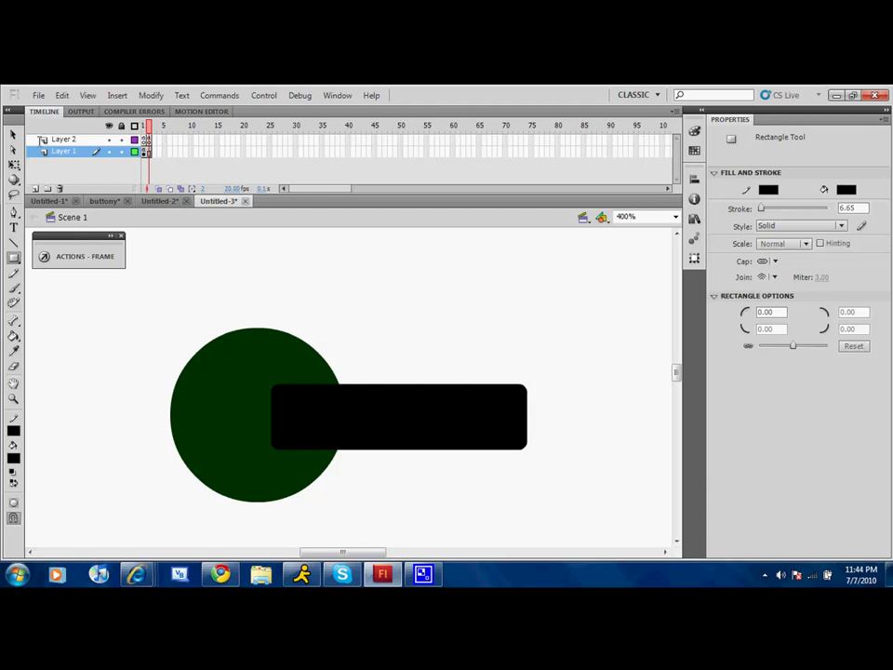
{"action": "key", "text": "v"}
{"action": "left_click", "coordinate": [511, 399]}
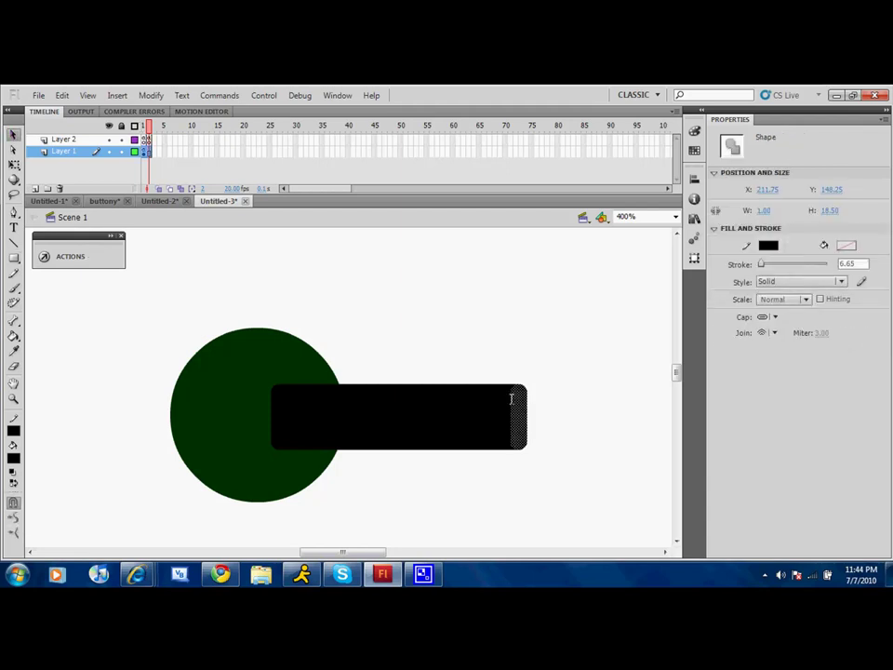
{"action": "mouse_move", "coordinate": [558, 371]}
{"action": "left_mouse_down"}
{"action": "mouse_move", "coordinate": [381, 470]}
{"action": "mouse_move", "coordinate": [486, 472]}
{"action": "mouse_move", "coordinate": [599, 498]}
{"action": "left_mouse_up"}
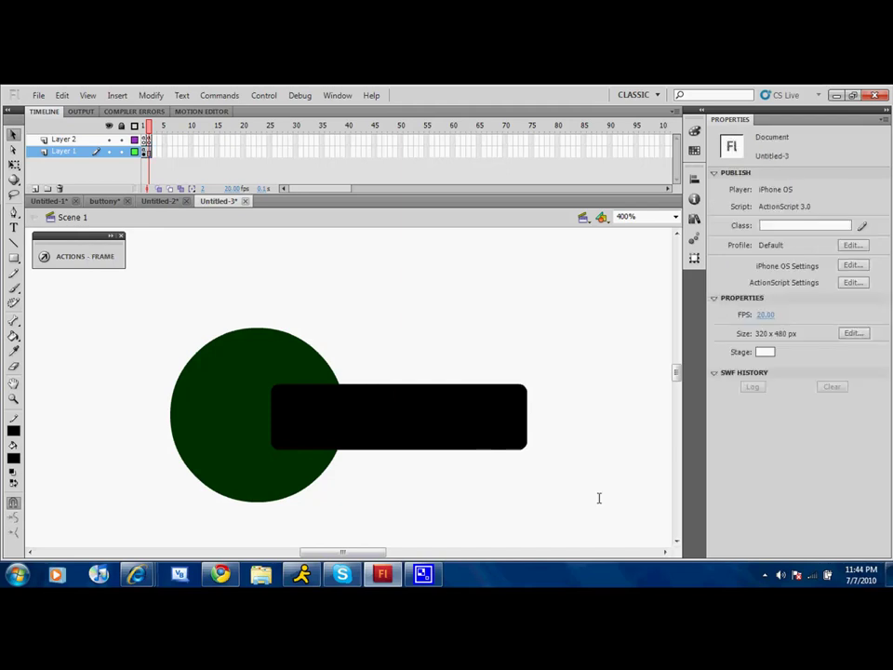
{"action": "key", "text": "ctrl+z"}
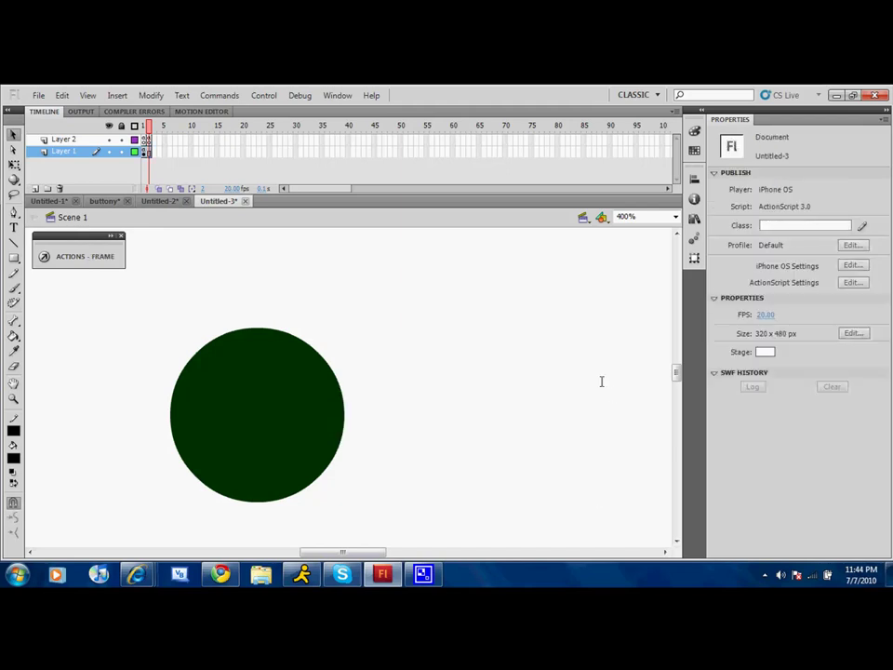
Redraw the black bar above the circle and drag it down onto the circle's right half
{"action": "key", "text": "r"}
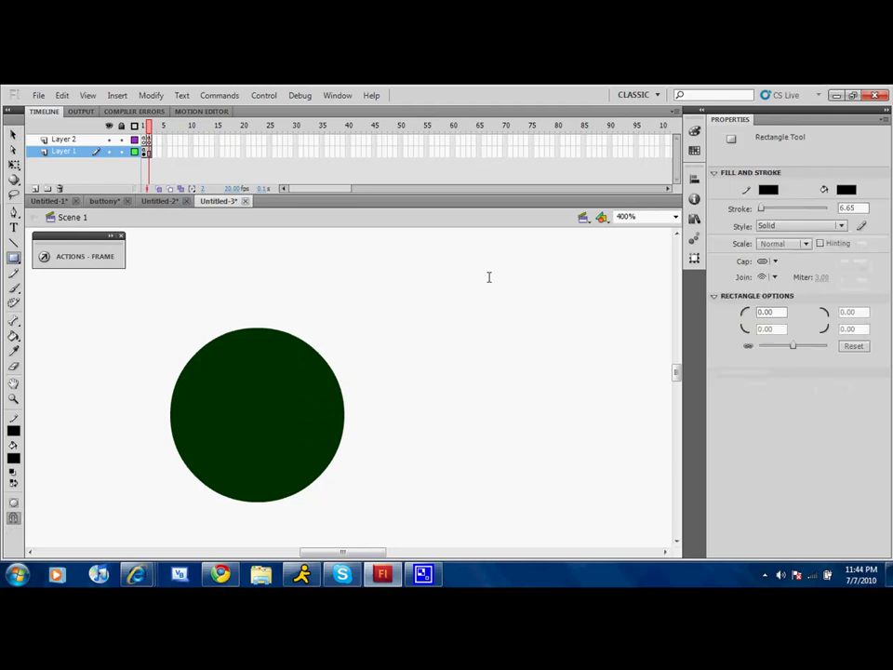
{"action": "left_click_drag", "start_coordinate": [377, 299], "coordinate": [602, 359]}
{"action": "key", "text": "v"}
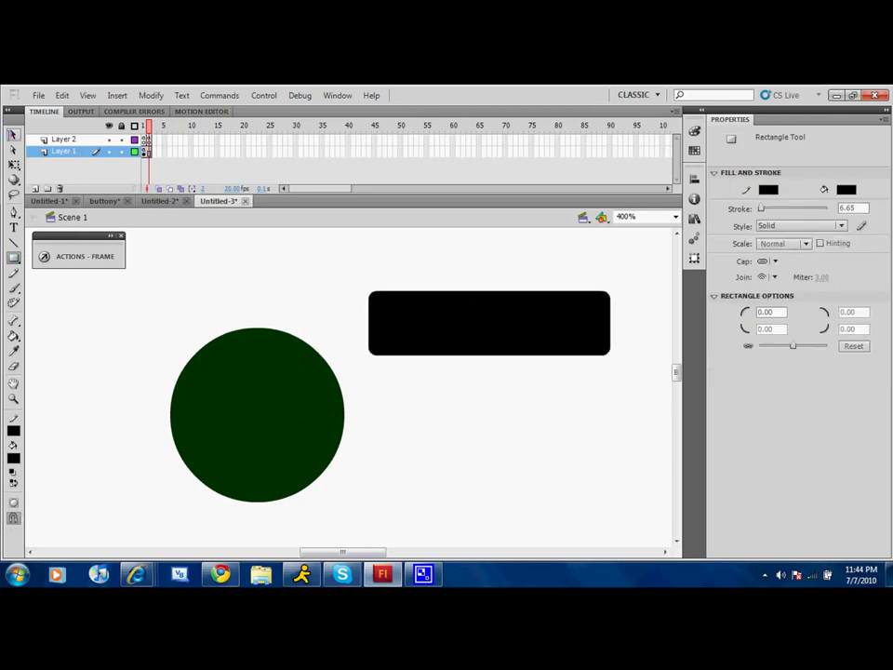
{"action": "left_click_drag", "start_coordinate": [633, 410], "coordinate": [339, 244]}
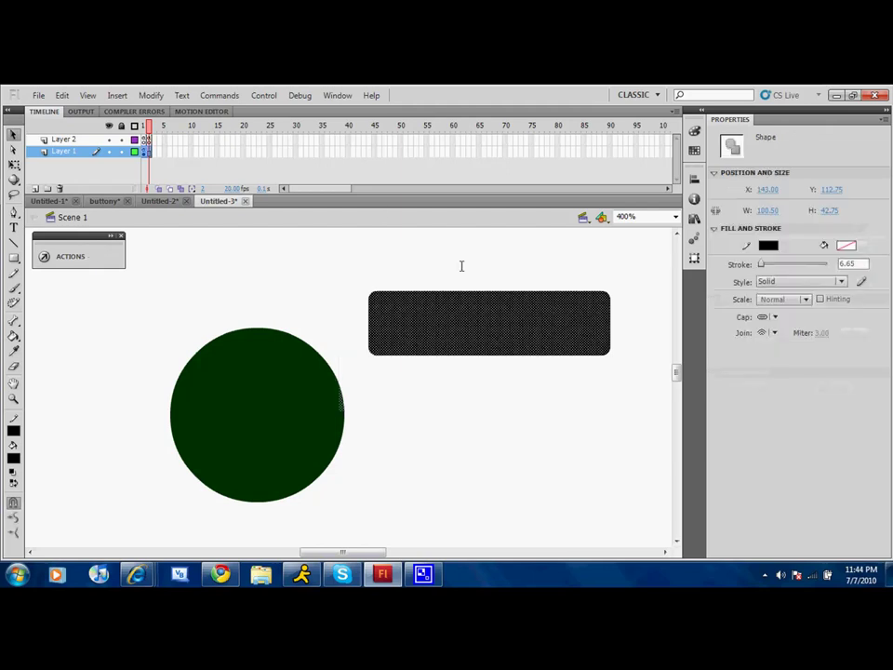
{"action": "left_click", "coordinate": [356, 254]}
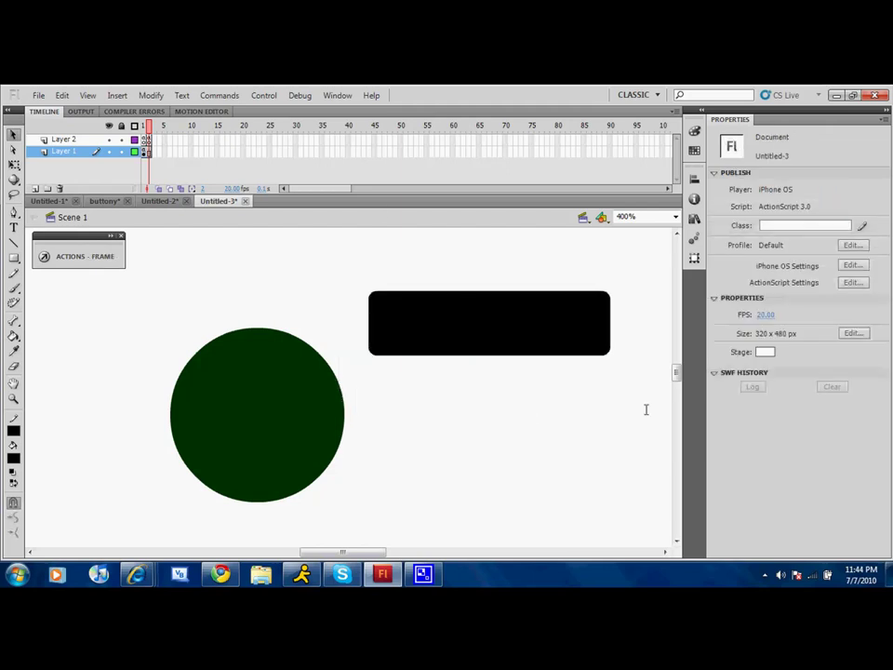
{"action": "left_click", "coordinate": [600, 346]}
{"action": "mouse_move", "coordinate": [532, 342]}
{"action": "left_mouse_down"}
{"action": "mouse_move", "coordinate": [439, 437]}
{"action": "mouse_move", "coordinate": [398, 445]}
{"action": "mouse_move", "coordinate": [403, 428]}
{"action": "left_mouse_up"}
{"action": "left_click", "coordinate": [379, 513]}
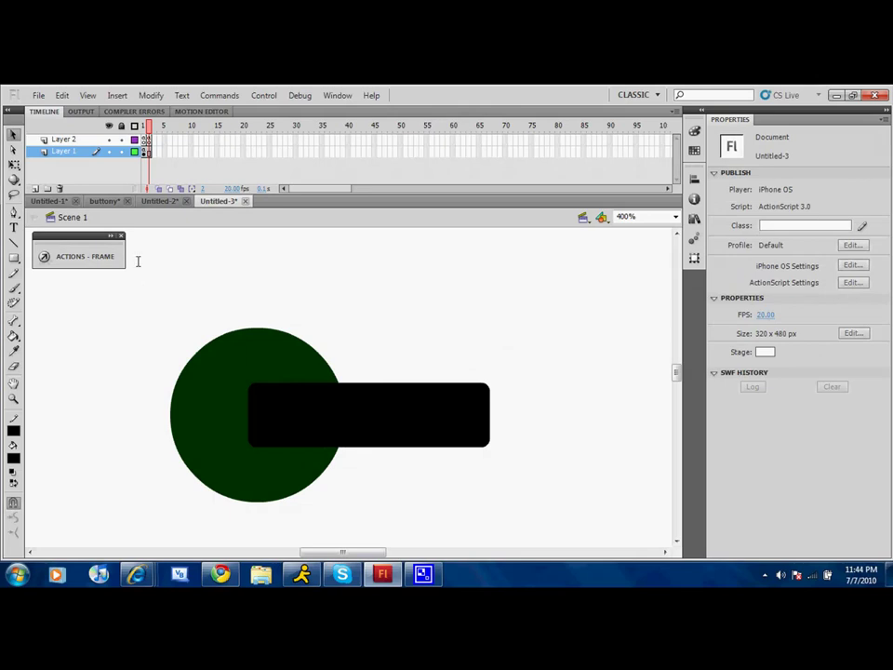
Set the fill colour to red and switch to the Brush tool
{"action": "key", "text": "ctrl+a"}
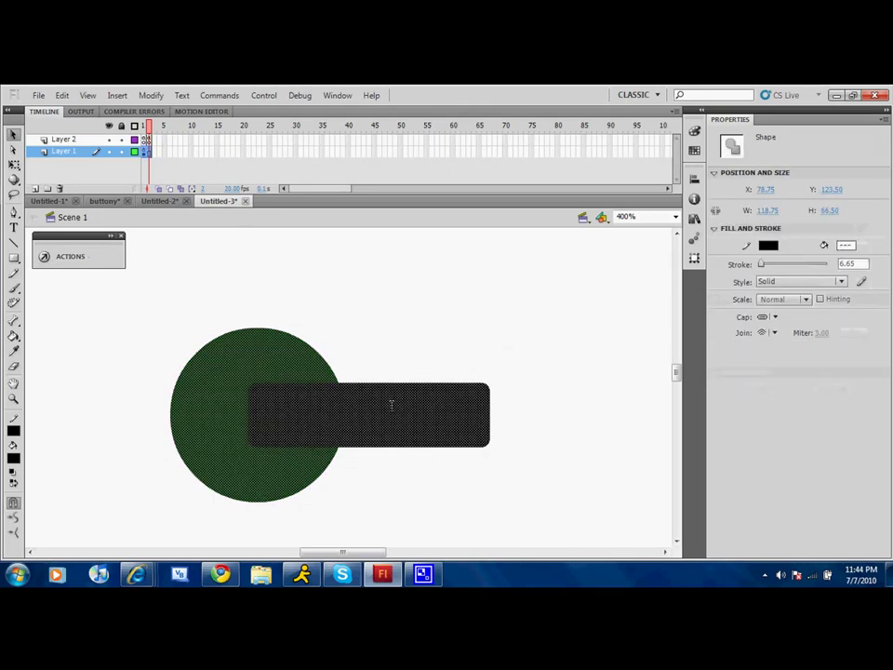
{"action": "right_click", "coordinate": [390, 404]}
{"action": "left_click", "coordinate": [514, 498]}
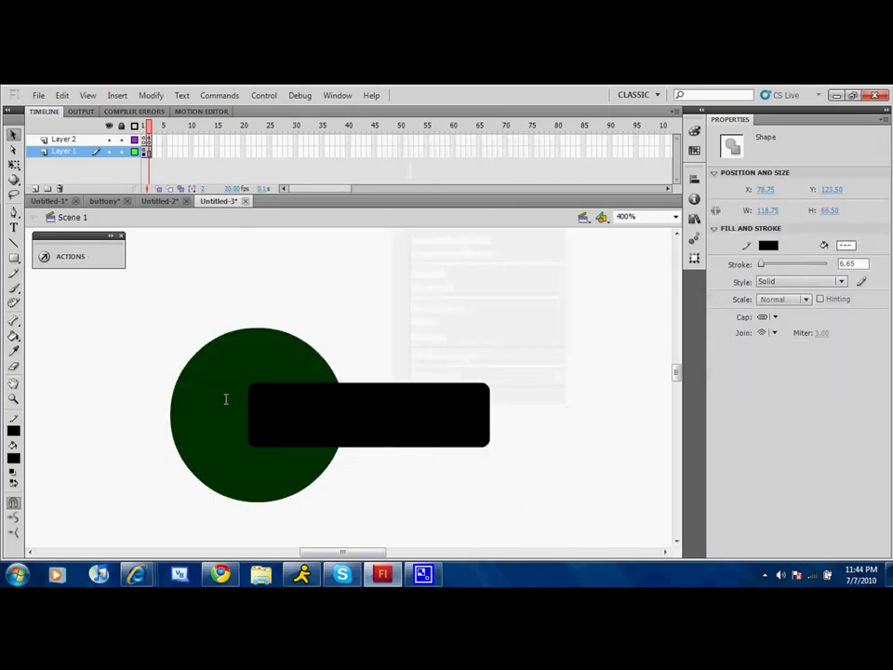
{"action": "left_click", "coordinate": [17, 455]}
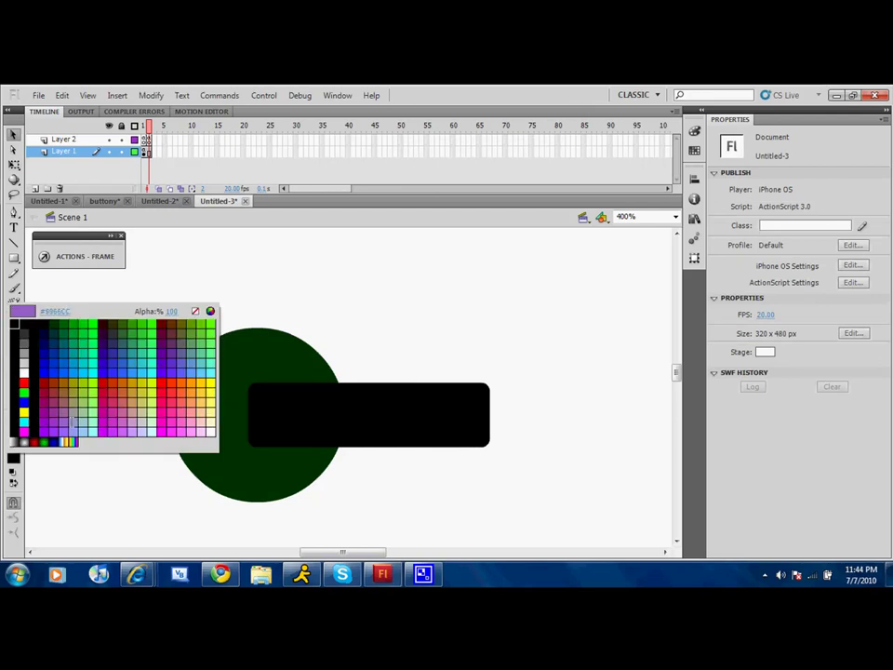
{"action": "left_click", "coordinate": [22, 384]}
{"action": "left_click", "coordinate": [14, 288]}
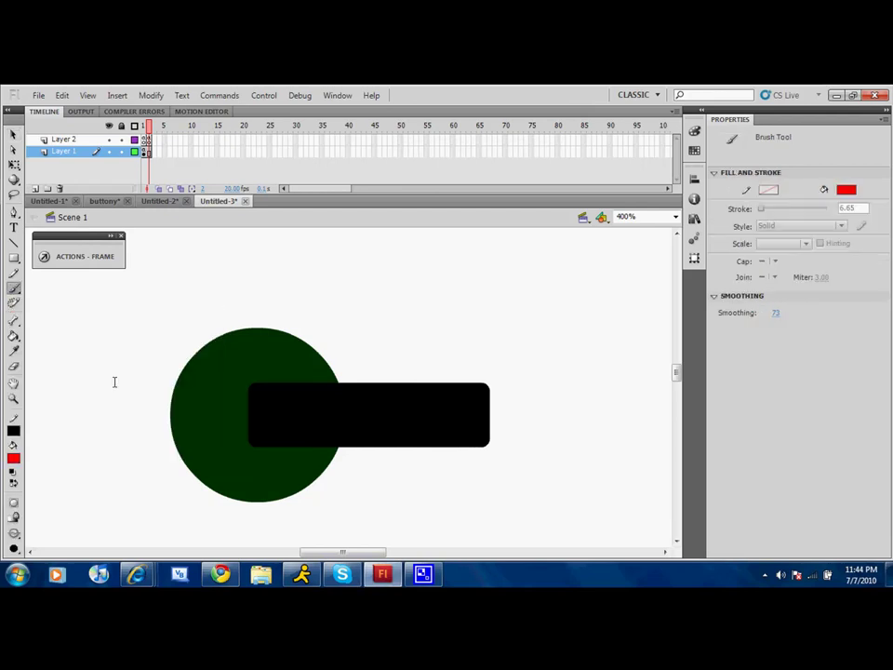
Paint a ring of red dots around the inside of the green circle
{"action": "left_click", "coordinate": [212, 462]}
{"action": "left_click", "coordinate": [200, 436]}
{"action": "left_click", "coordinate": [217, 367]}
{"action": "left_click", "coordinate": [237, 469]}
{"action": "left_click", "coordinate": [263, 356]}
{"action": "left_click", "coordinate": [290, 365]}
{"action": "left_click", "coordinate": [309, 379]}
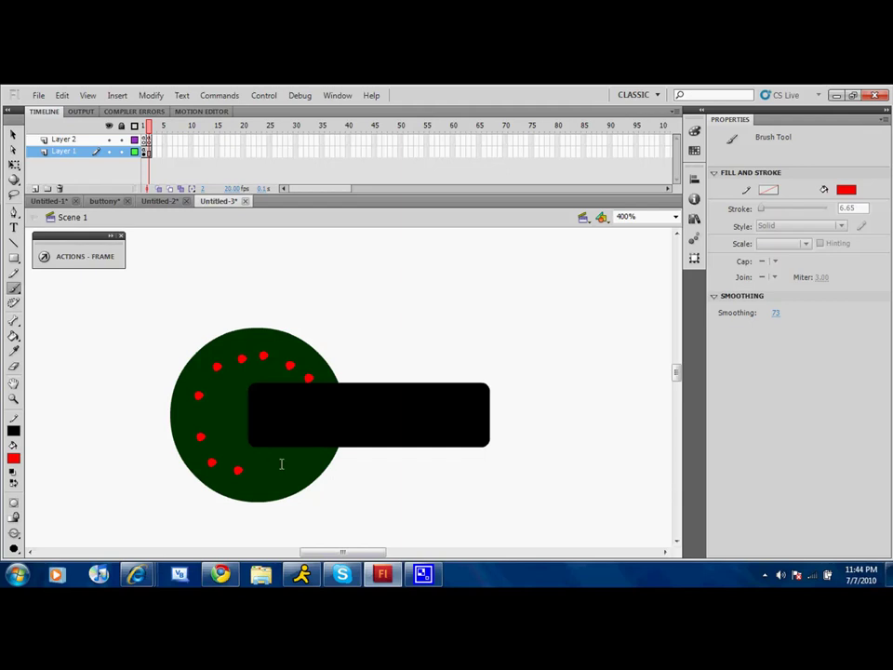
{"action": "left_click", "coordinate": [256, 467]}
{"action": "left_click", "coordinate": [278, 460]}
{"action": "left_click", "coordinate": [297, 452]}
Add a second inner row of red dots to the circle
{"action": "left_click", "coordinate": [203, 413]}
{"action": "left_click", "coordinate": [222, 410]}
{"action": "left_click", "coordinate": [241, 412]}
{"action": "left_click", "coordinate": [234, 391]}
{"action": "left_click", "coordinate": [262, 374]}
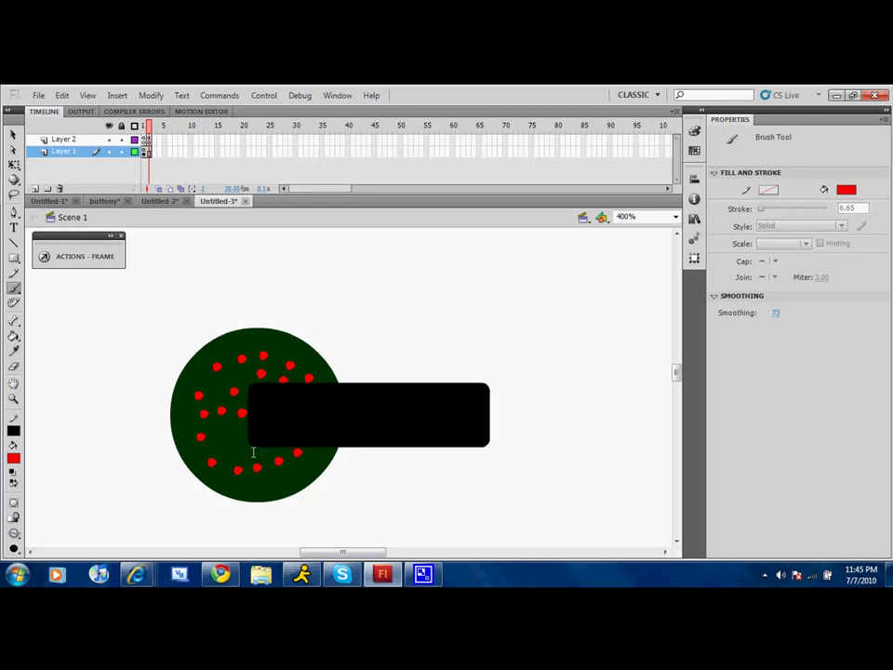
{"action": "left_click", "coordinate": [227, 432]}
{"action": "left_click", "coordinate": [241, 446]}
{"action": "left_click", "coordinate": [271, 452]}
{"action": "left_click", "coordinate": [13, 134]}
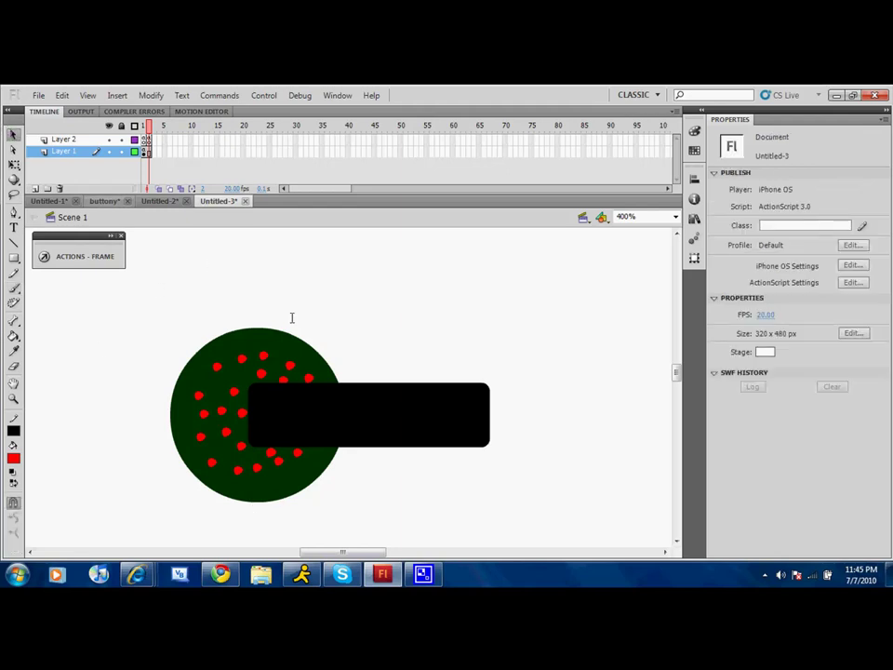
Convert the selected circle, red dots and black bar into Button symbol char_mc
{"action": "left_click_drag", "start_coordinate": [132, 273], "coordinate": [305, 425]}
{"action": "key", "text": "ctrl+a"}
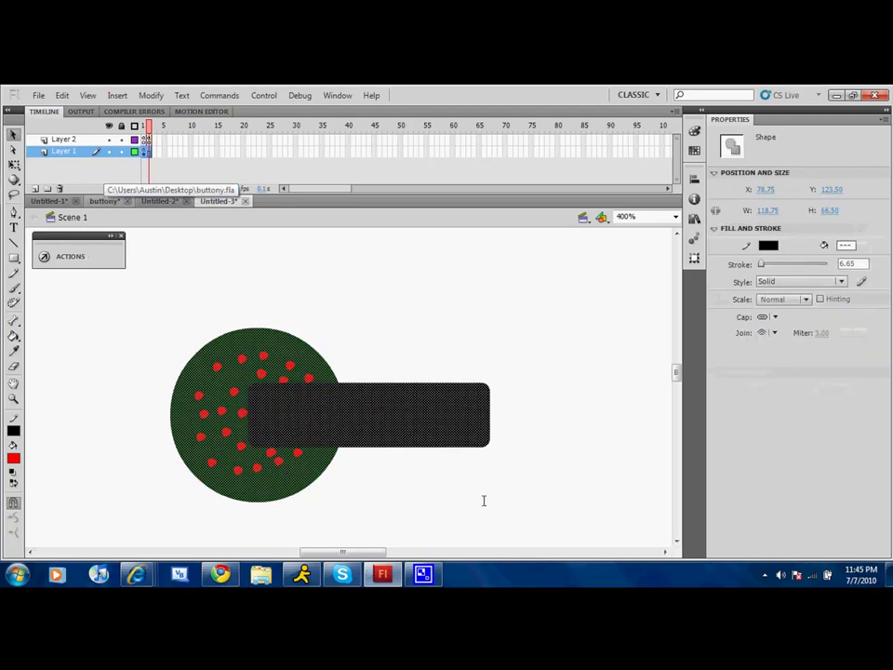
{"action": "right_click", "coordinate": [224, 414]}
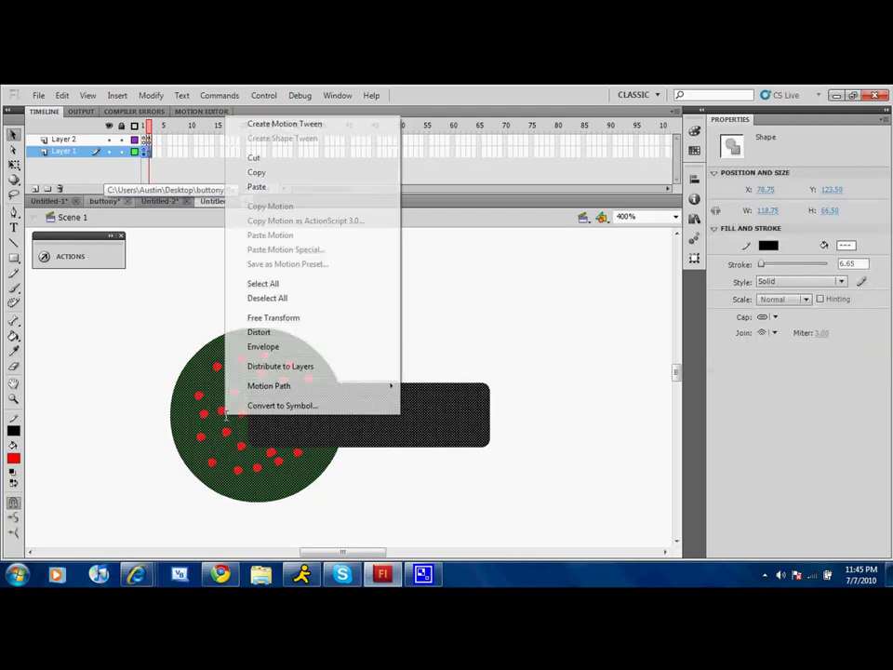
{"action": "left_click", "coordinate": [275, 405]}
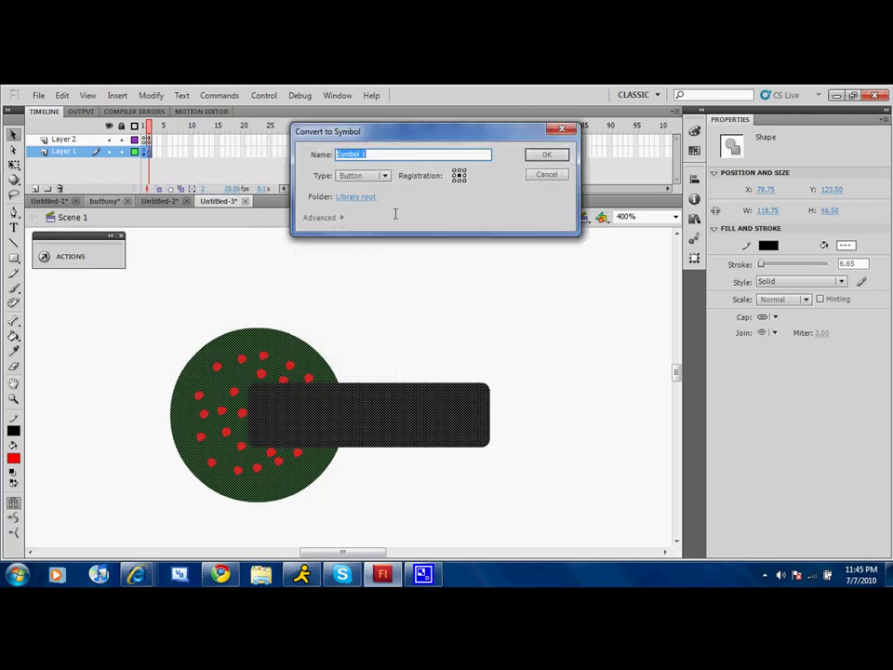
{"action": "type", "text": "char_mc"}
{"action": "left_click", "coordinate": [545, 154]}
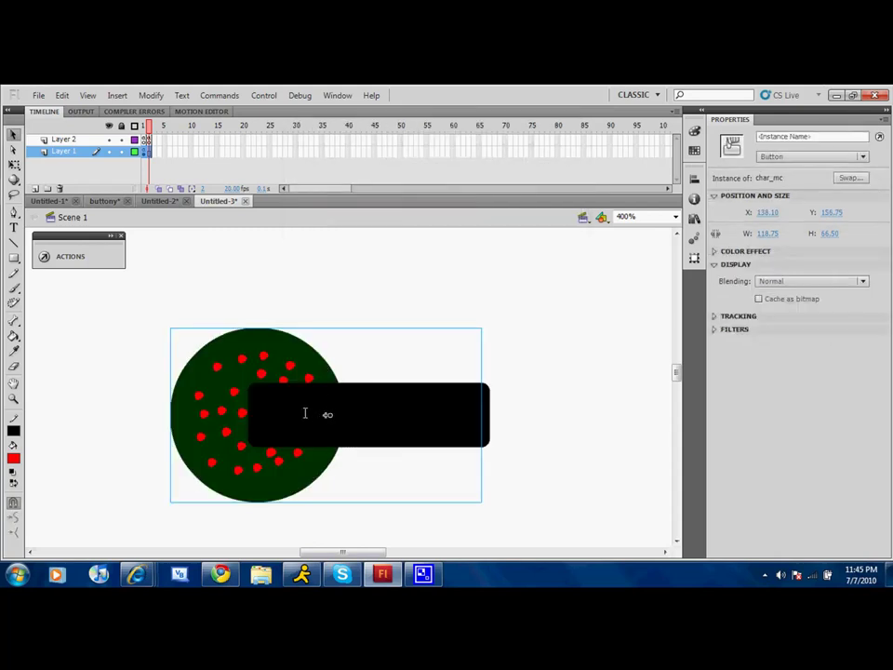
At 100% zoom, cut the char_mc button instance from Layer 1
{"action": "key", "text": "ctrl+1"}
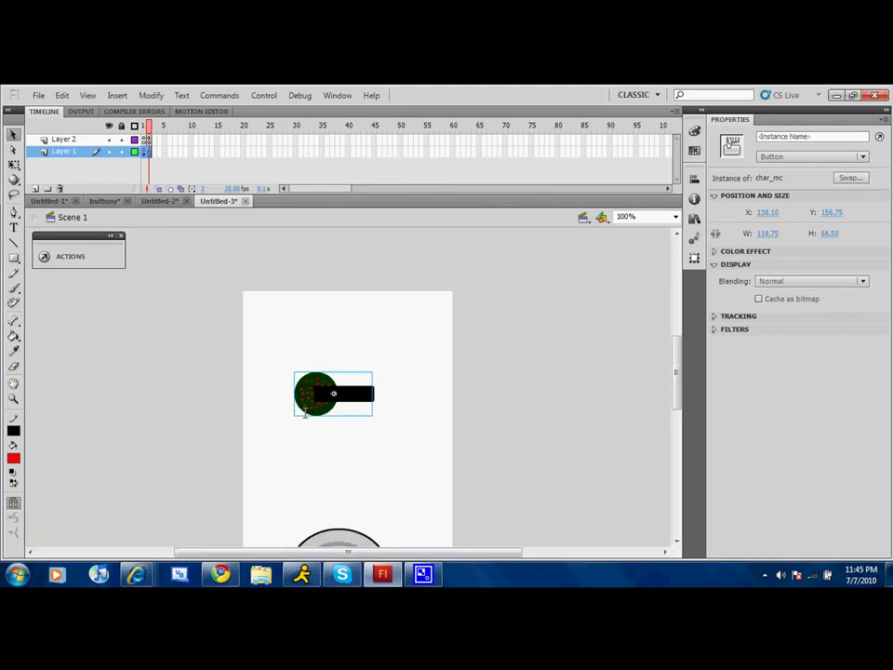
{"action": "left_click", "coordinate": [336, 531]}
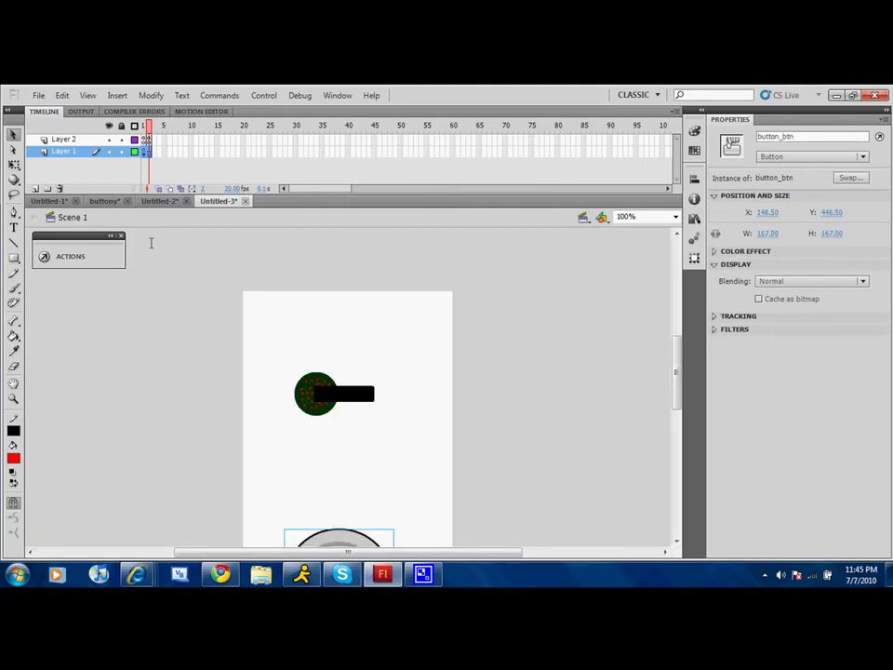
{"action": "left_click", "coordinate": [332, 393], "text": "shift"}
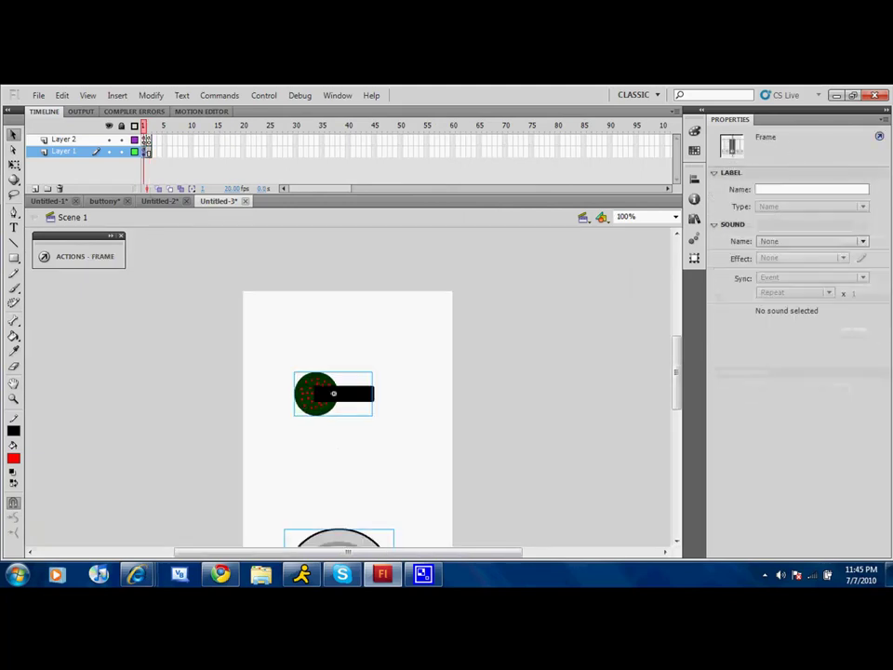
{"action": "left_click", "coordinate": [200, 372]}
{"action": "left_click", "coordinate": [313, 391]}
{"action": "right_click", "coordinate": [311, 398]}
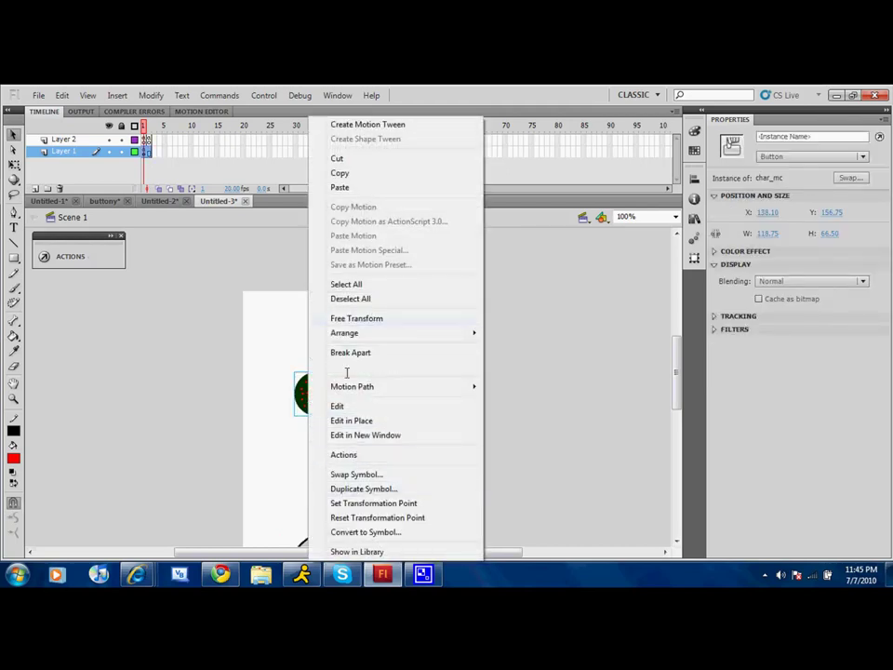
{"action": "left_click", "coordinate": [339, 158]}
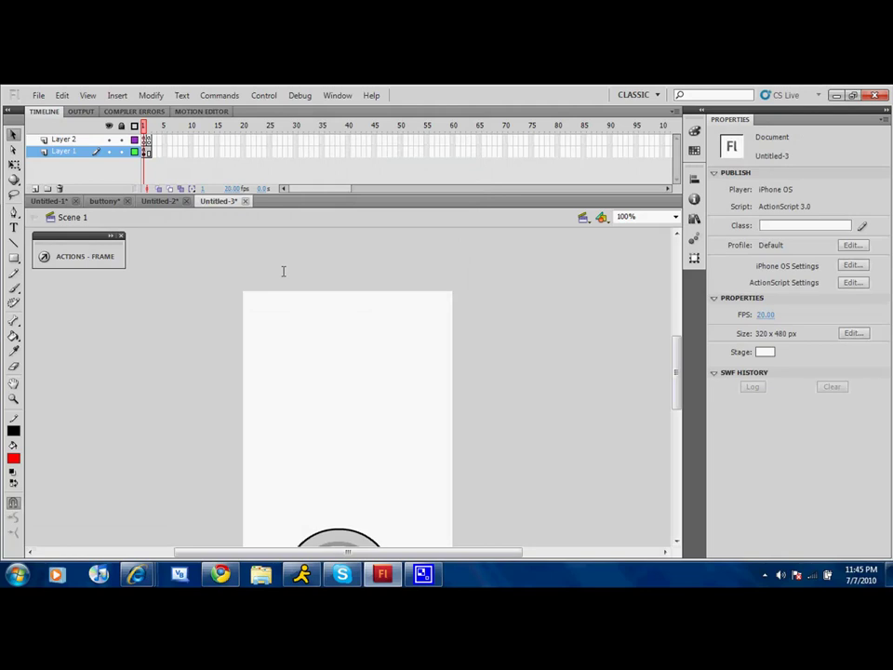
Paste char_mc in place on Layer 2 and open the symbol for editing
{"action": "left_click", "coordinate": [63, 139]}
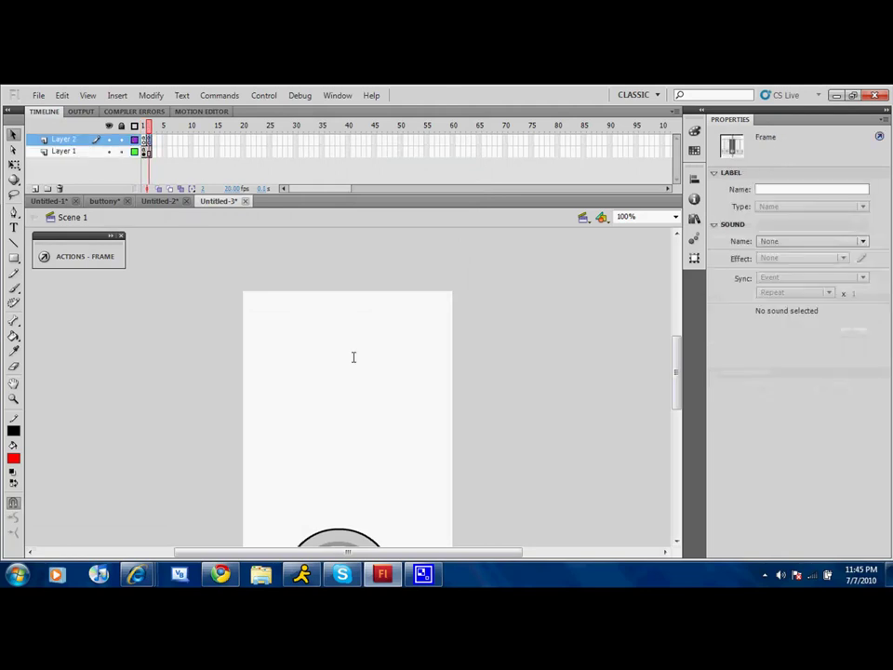
{"action": "right_click", "coordinate": [337, 393]}
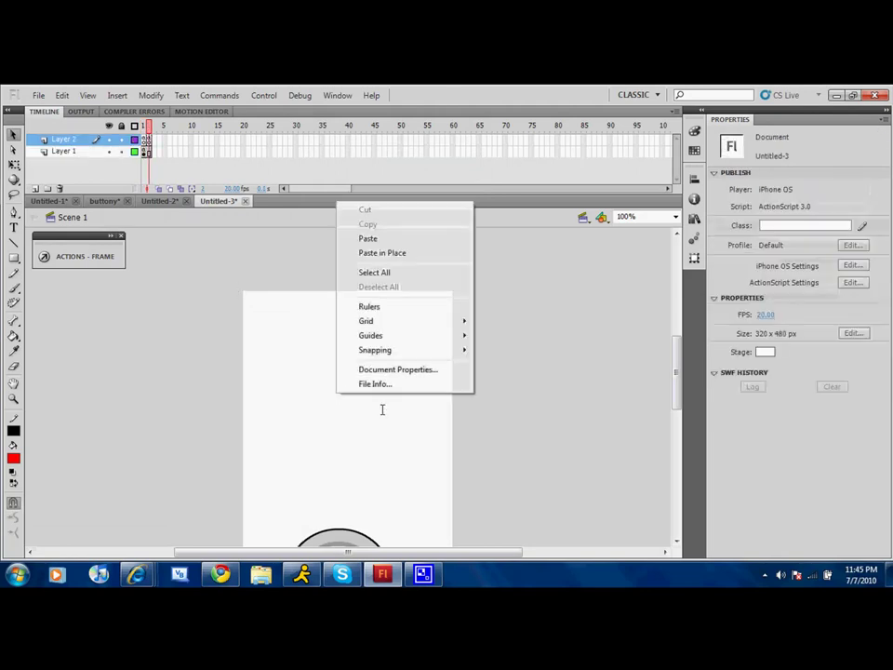
{"action": "left_click", "coordinate": [408, 253]}
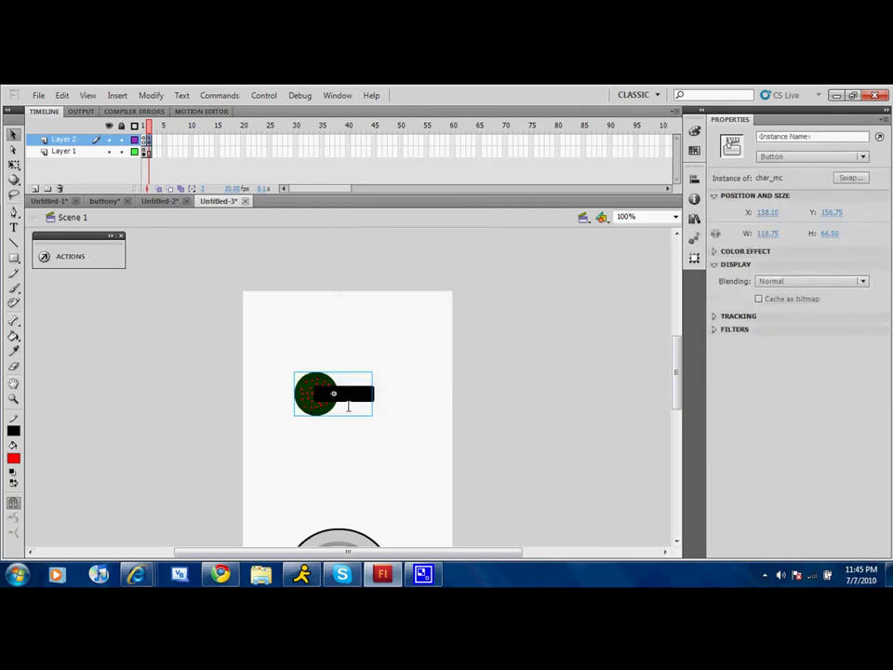
{"action": "key", "text": "q"}
{"action": "key", "text": "v"}
{"action": "double_click", "coordinate": [321, 393]}
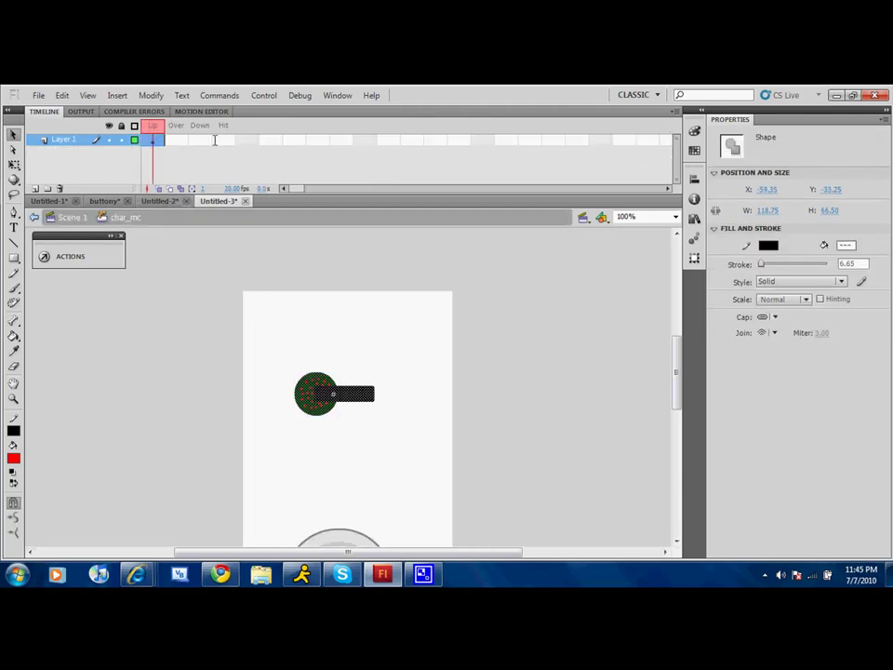
Back in the main scene, convert the char_mc button into a Movie Clip named char_mov
{"action": "double_click", "coordinate": [333, 417]}
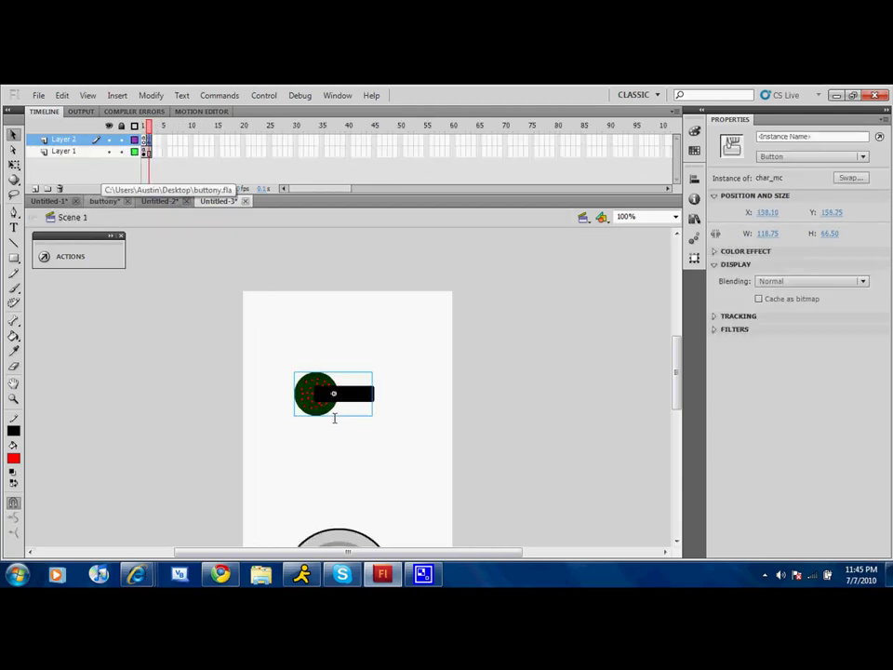
{"action": "right_click", "coordinate": [316, 392]}
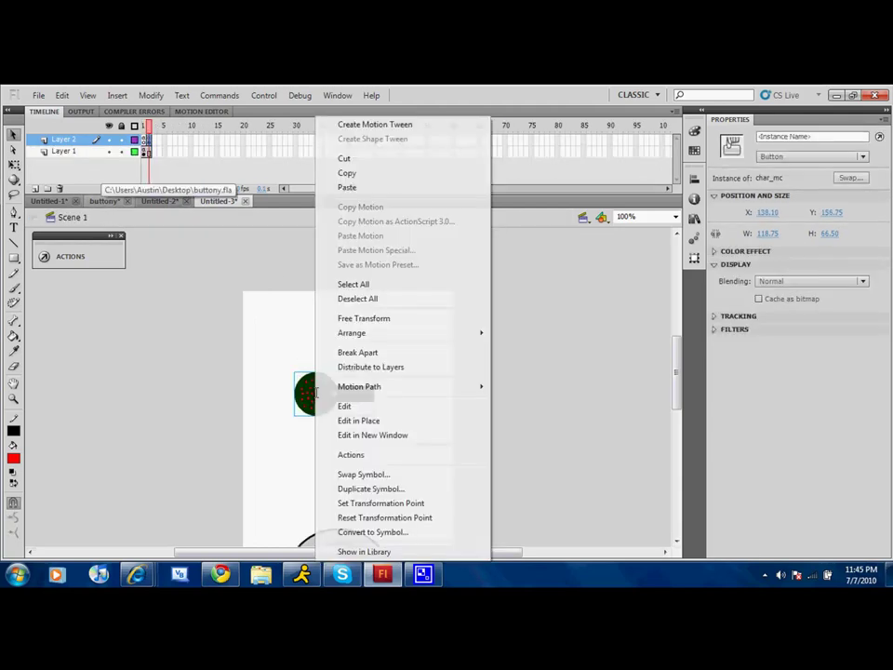
{"action": "left_click", "coordinate": [401, 531]}
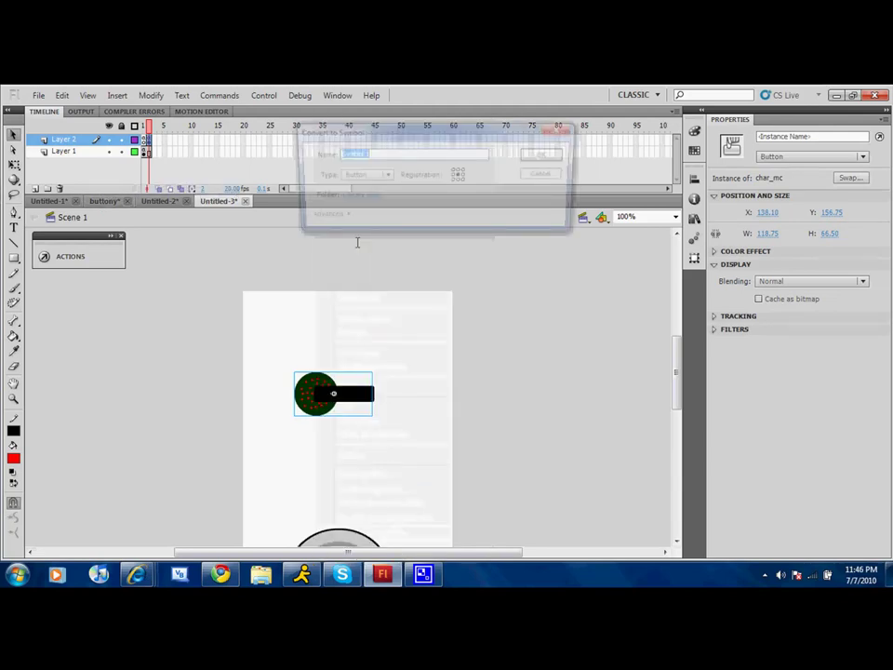
{"action": "left_click", "coordinate": [382, 176]}
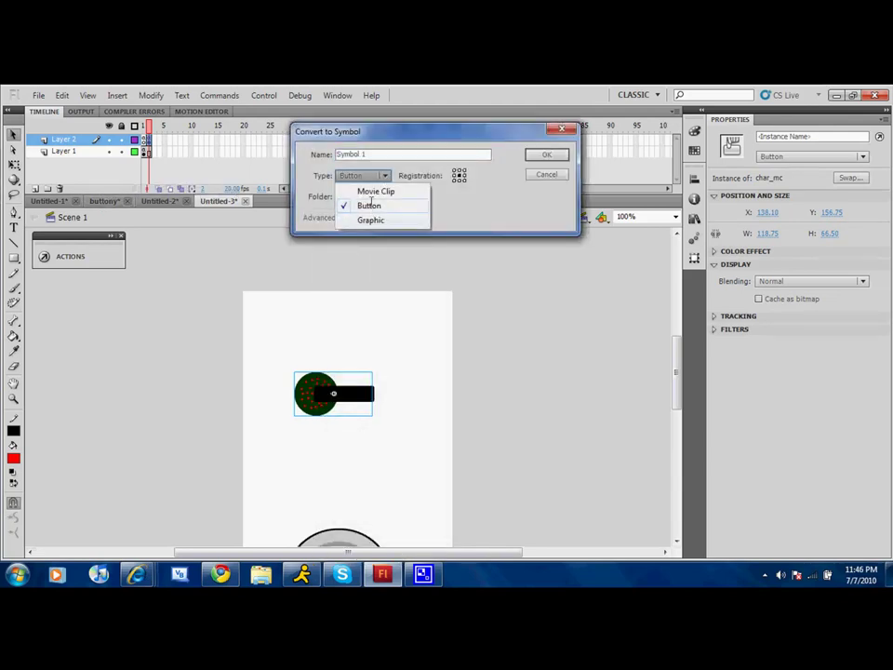
{"action": "left_click", "coordinate": [370, 190]}
{"action": "left_click_drag", "start_coordinate": [367, 153], "coordinate": [335, 154]}
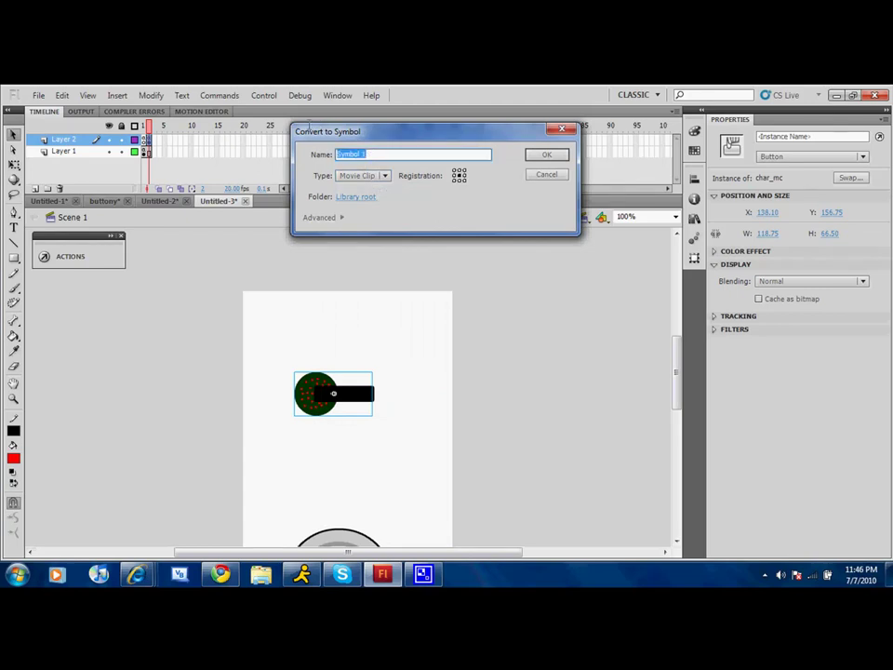
{"action": "type", "text": "char_mc"}
{"action": "key", "text": "Return"}
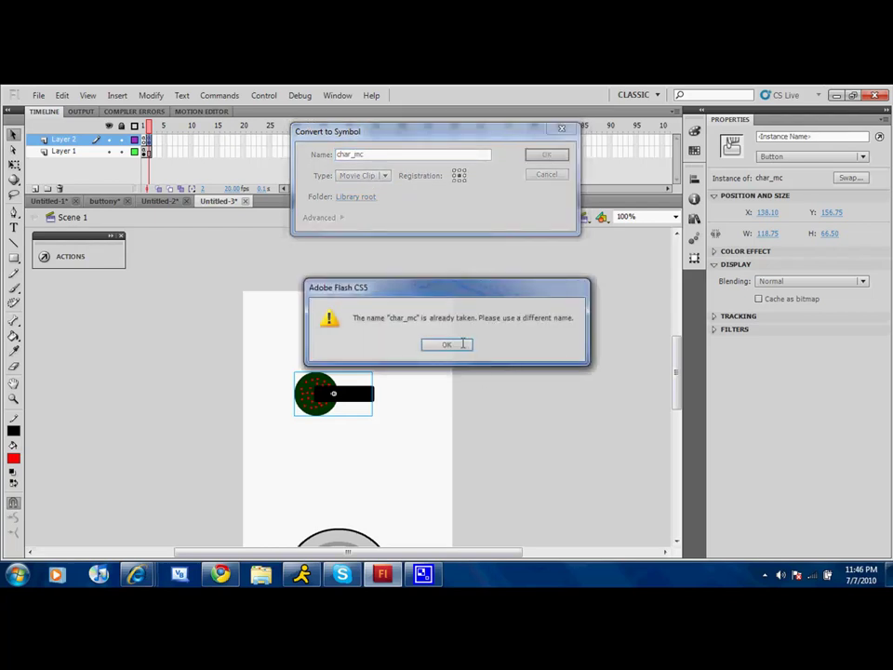
{"action": "key", "text": "Return"}
{"action": "left_click", "coordinate": [400, 155]}
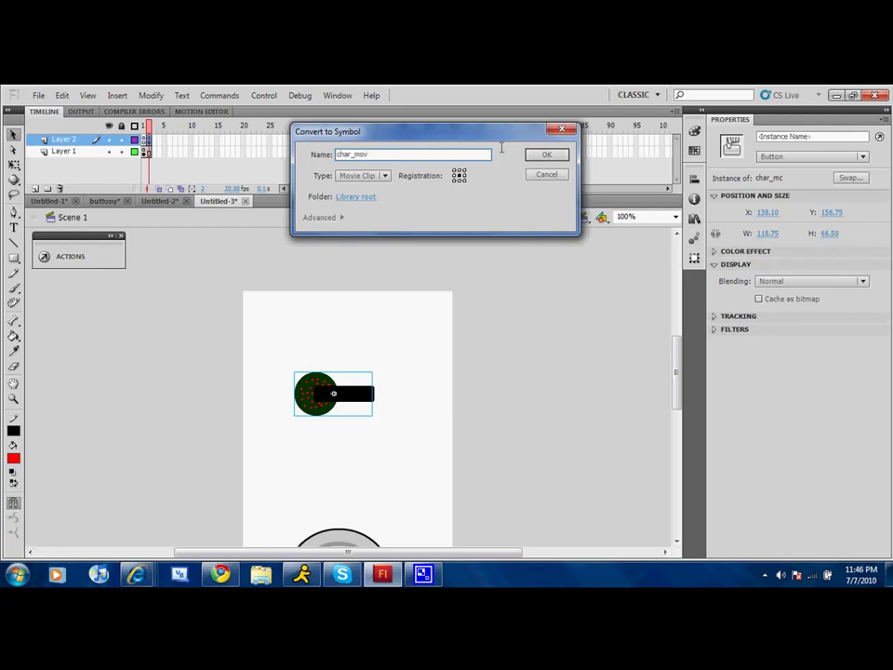
{"action": "key", "text": "Return"}
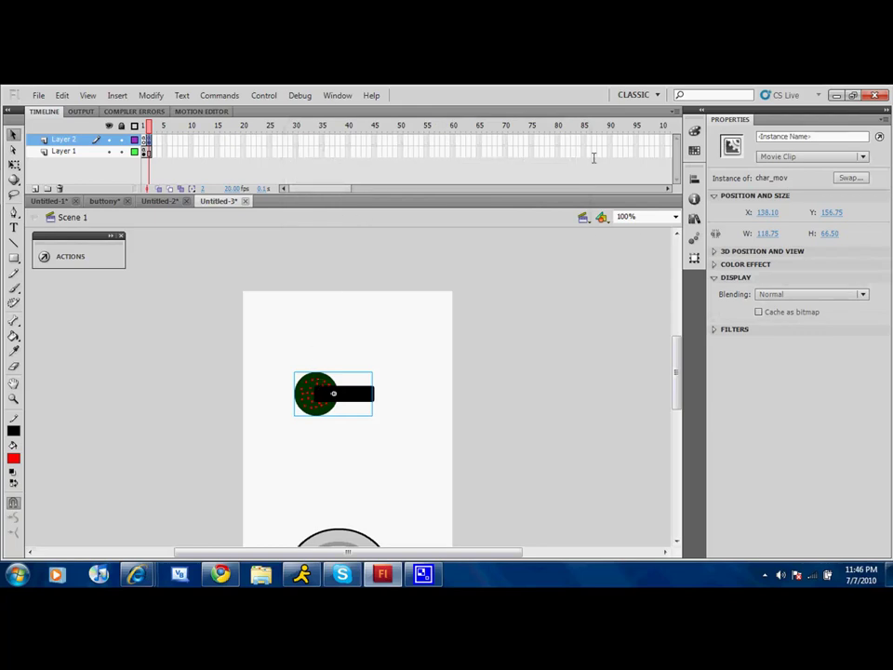
Give frame 1 of Layer 2 the label 'char'
{"action": "left_click", "coordinate": [151, 139]}
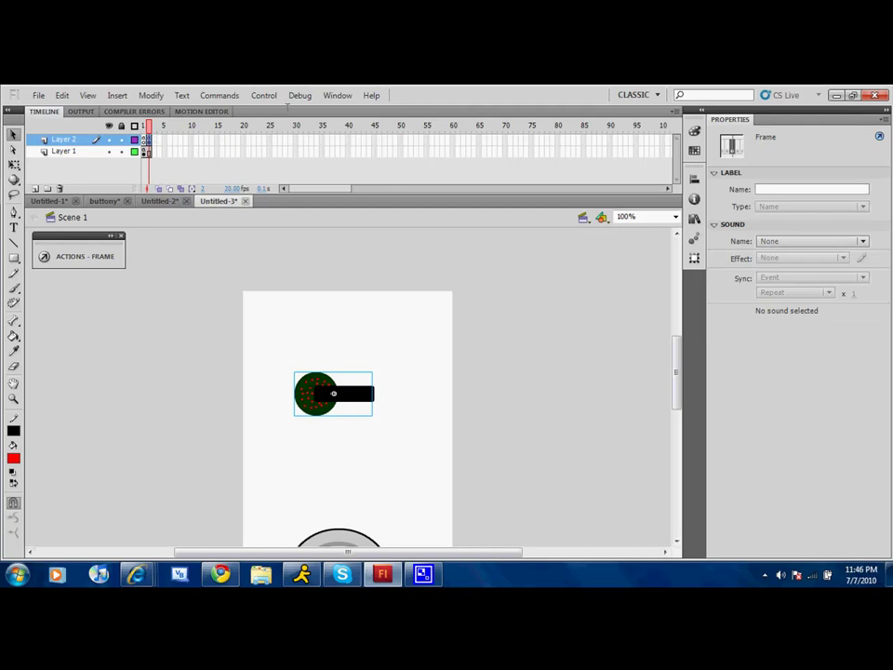
{"action": "left_click", "coordinate": [819, 188]}
{"action": "type", "text": "ch"}
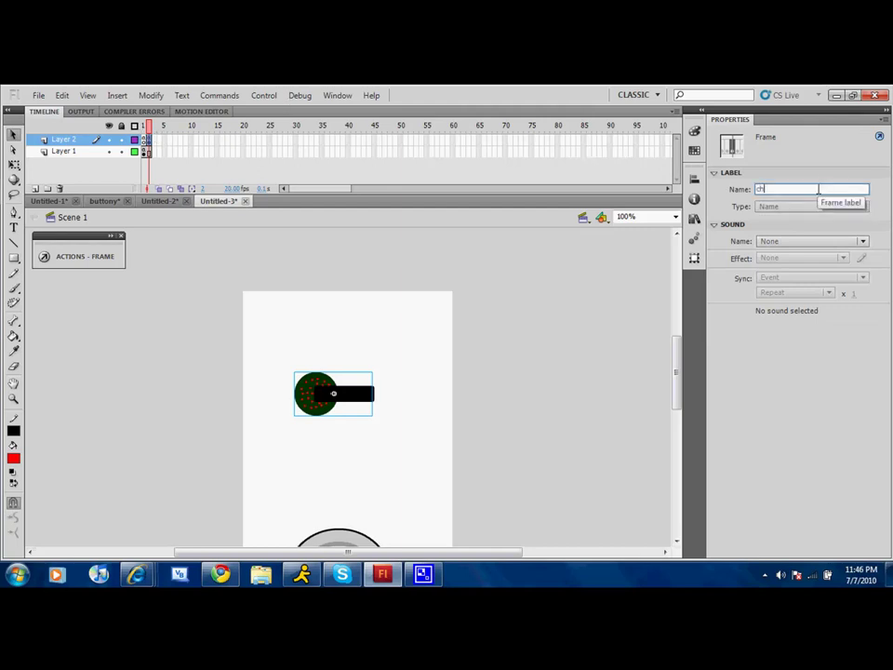
{"action": "type", "text": "ar"}
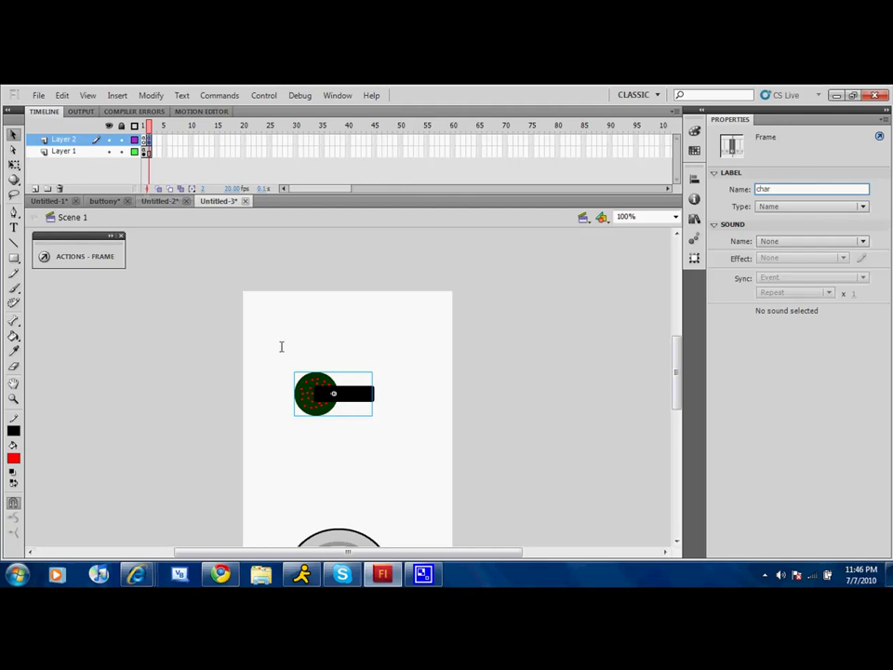
Name the movie clip instance 'char'
{"action": "left_click", "coordinate": [310, 389]}
{"action": "left_click", "coordinate": [768, 137]}
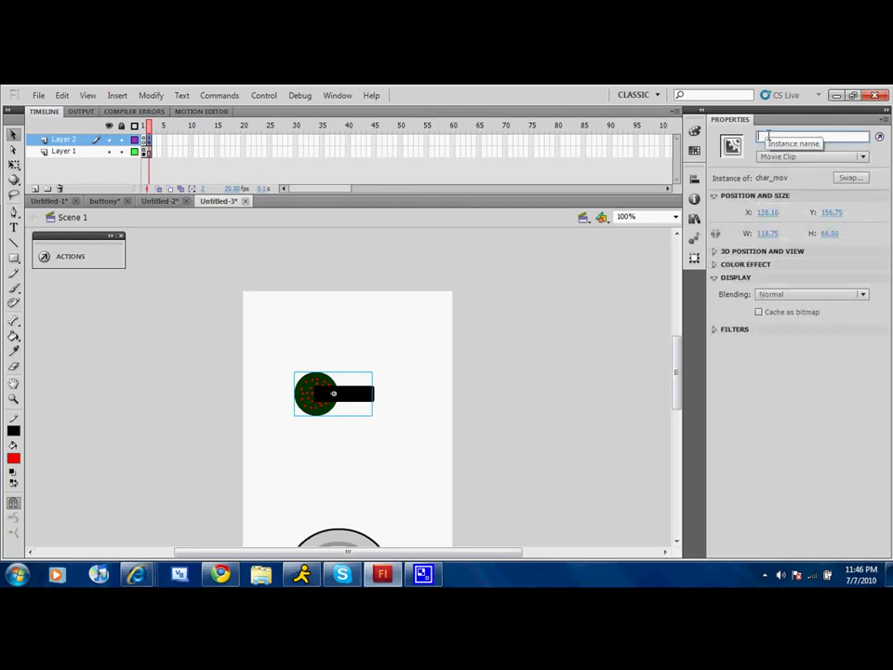
{"action": "type", "text": "char"}
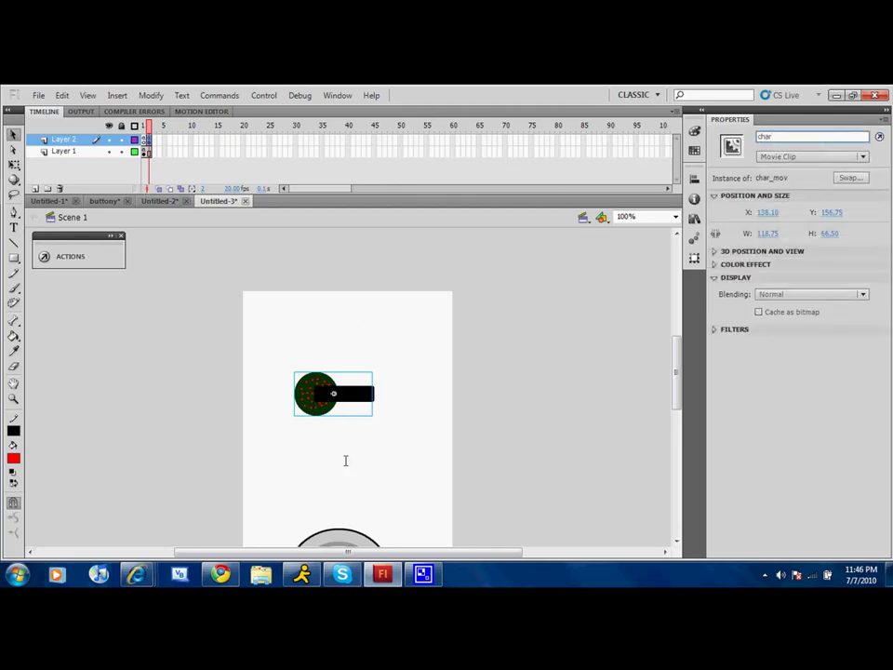
{"action": "right_click", "coordinate": [318, 400]}
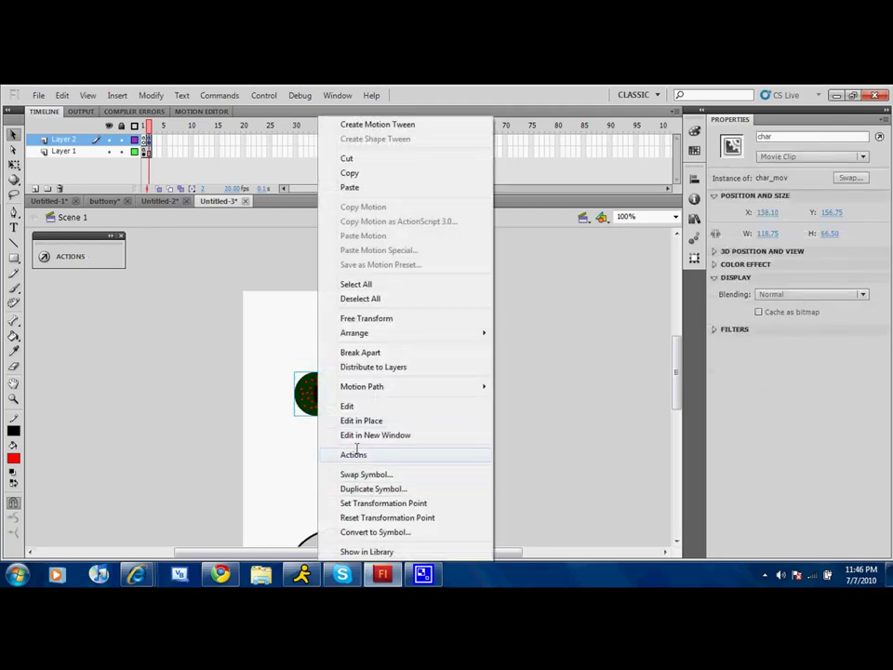
Inside char_mov, create a classic tween on frame 1 and zoom back to 100%
{"action": "double_click", "coordinate": [300, 386]}
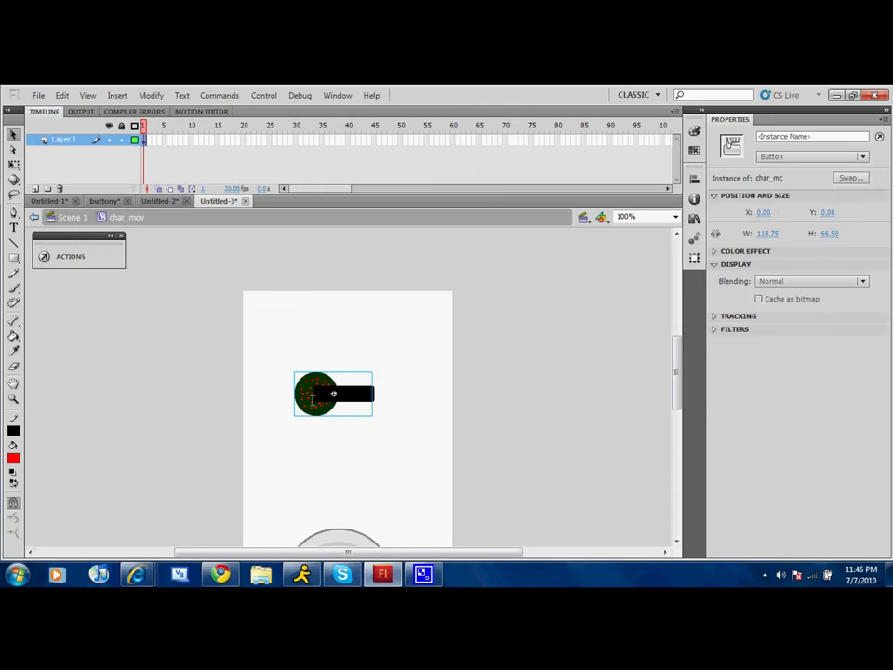
{"action": "key", "text": "ctrl+equal"}
{"action": "key", "text": "ctrl+equal"}
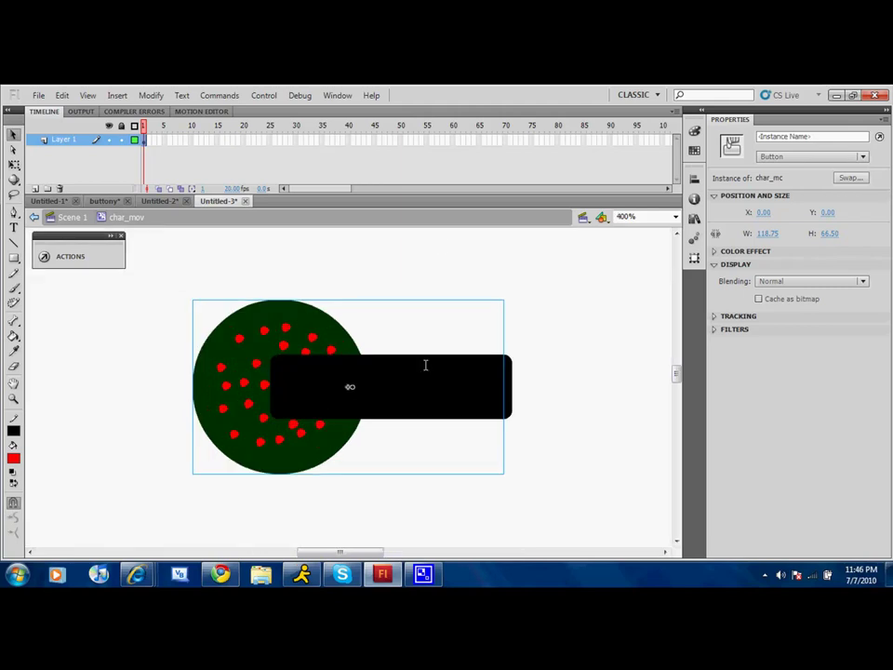
{"action": "right_click", "coordinate": [143, 139]}
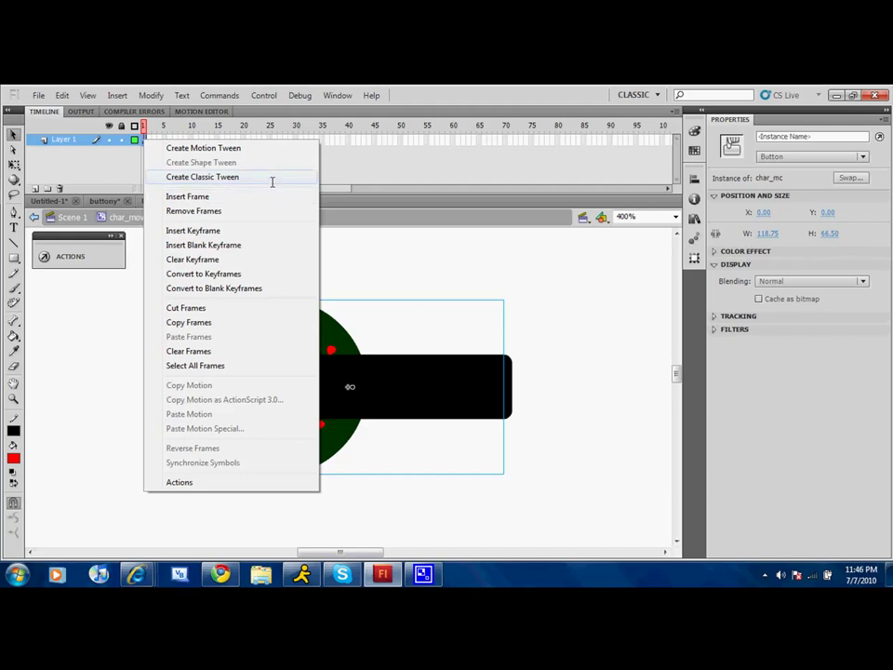
{"action": "left_click", "coordinate": [273, 182]}
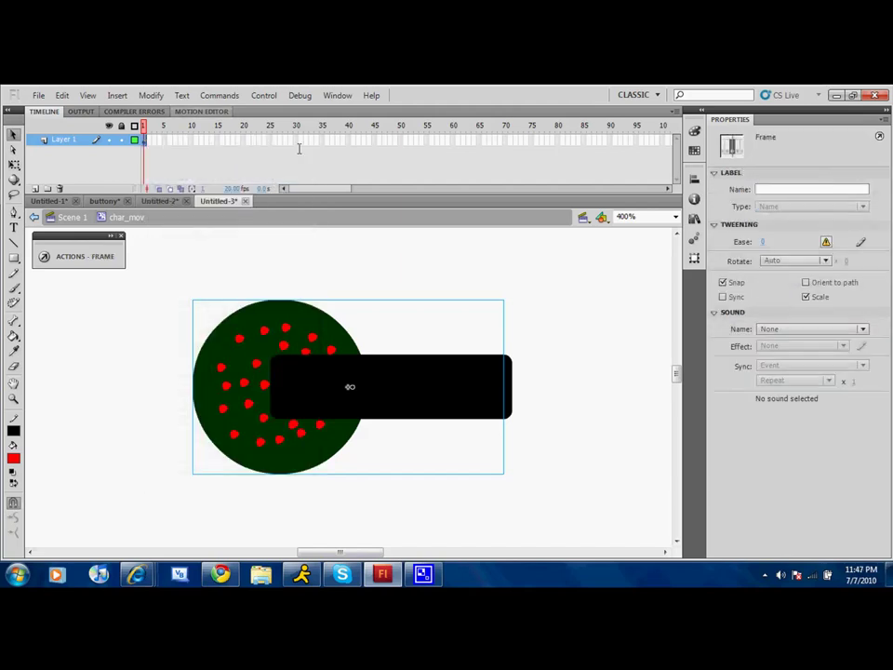
{"action": "key", "text": "ctrl+minus"}
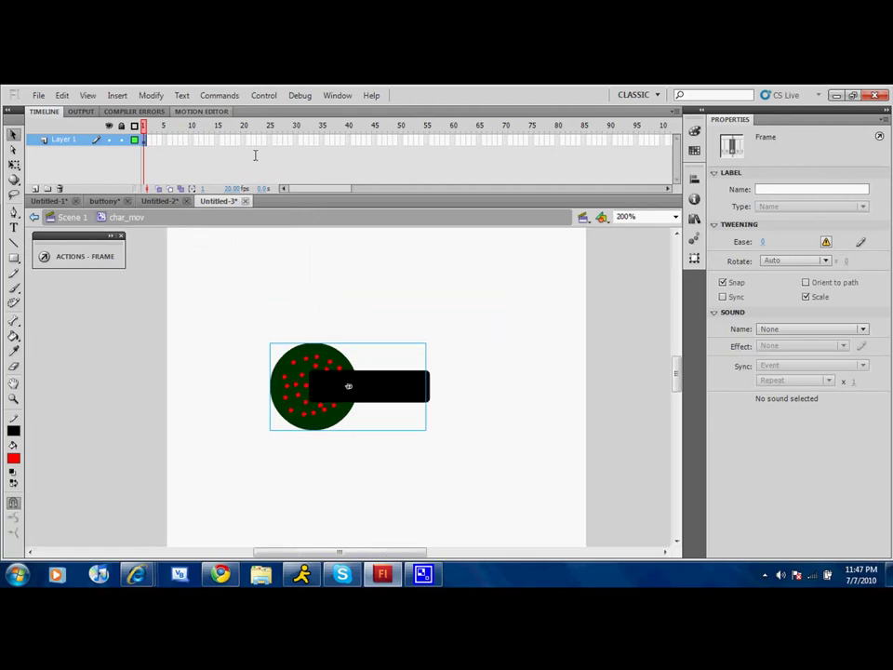
{"action": "key", "text": "ctrl+minus"}
{"action": "key", "text": "q"}
{"action": "left_click", "coordinate": [333, 386]}
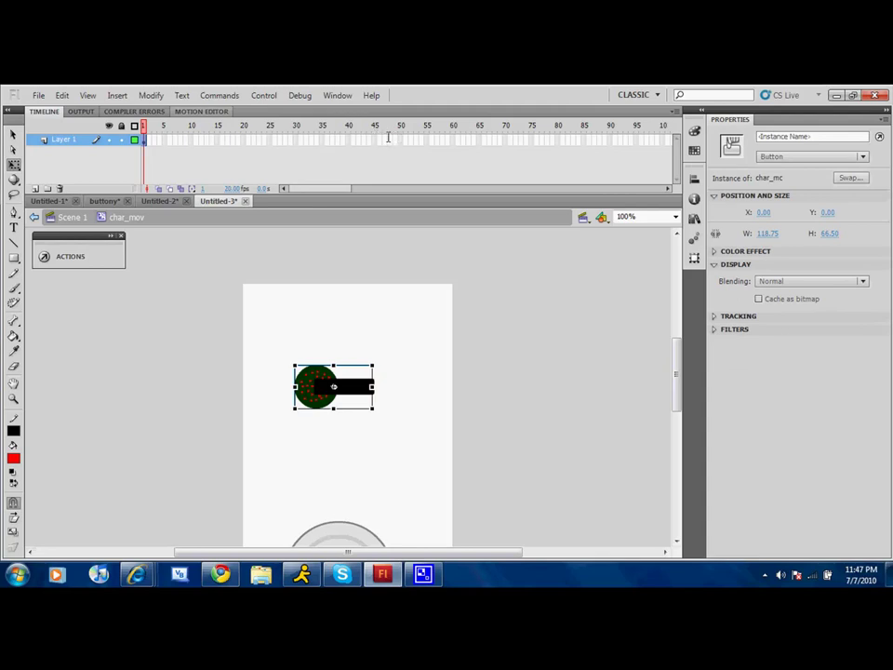
Add keyframes at frames 20 and 40, rotating the graphic a quarter turn and then bar-left
{"action": "left_click", "coordinate": [217, 139]}
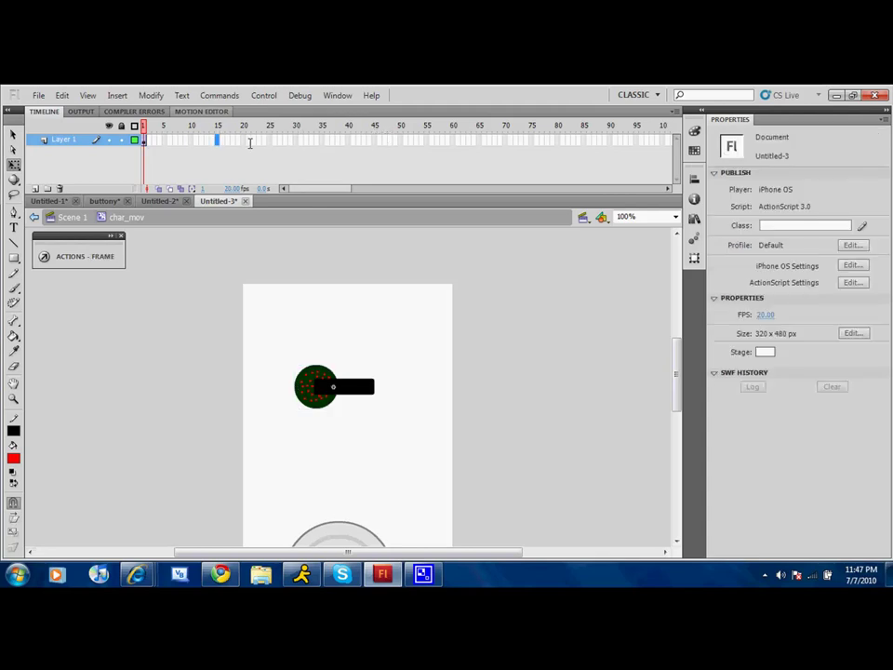
{"action": "left_click", "coordinate": [244, 139]}
{"action": "key", "text": "F6"}
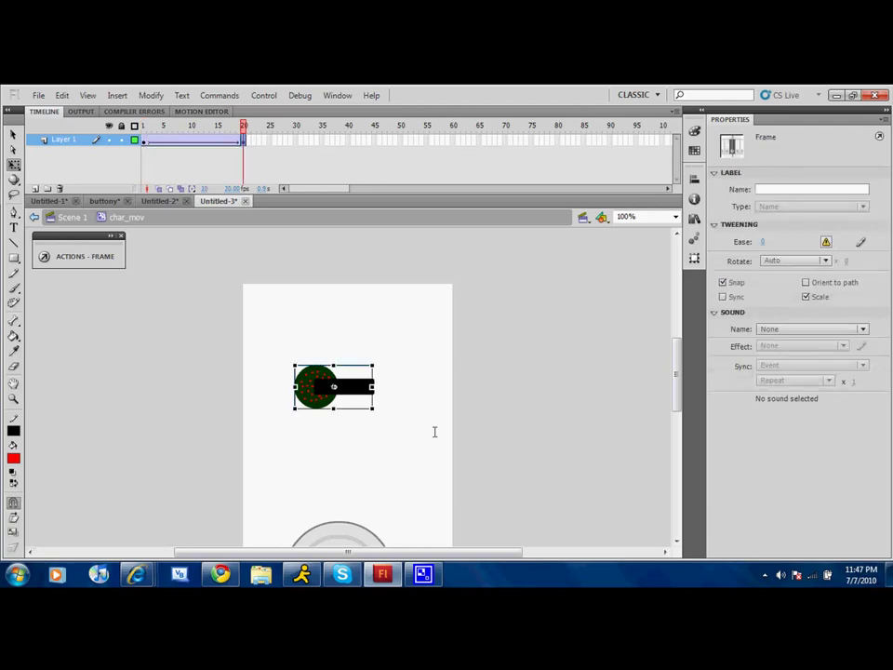
{"action": "left_click_drag", "start_coordinate": [376, 398], "coordinate": [325, 432]}
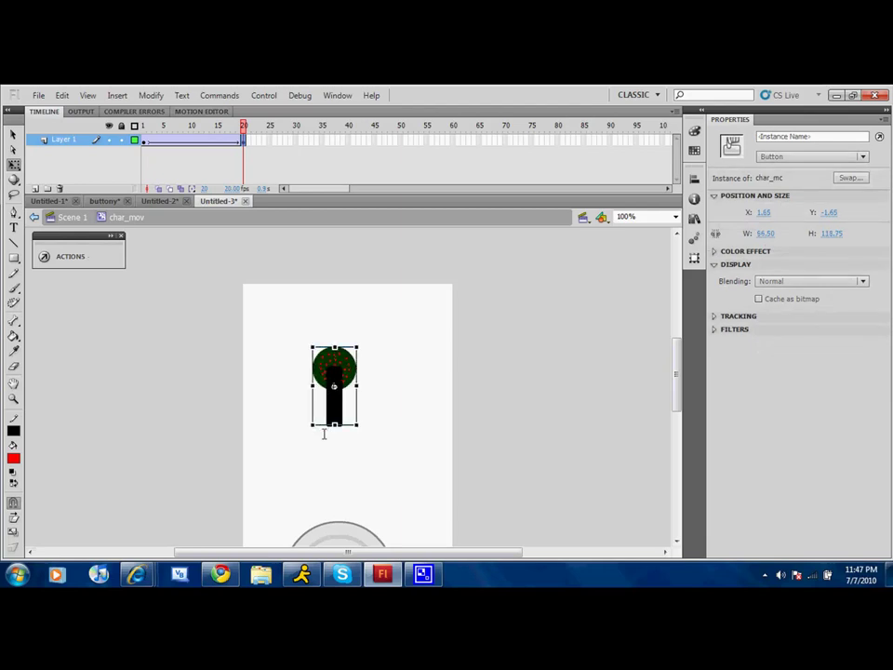
{"action": "left_click", "coordinate": [349, 139]}
{"action": "key", "text": "F6"}
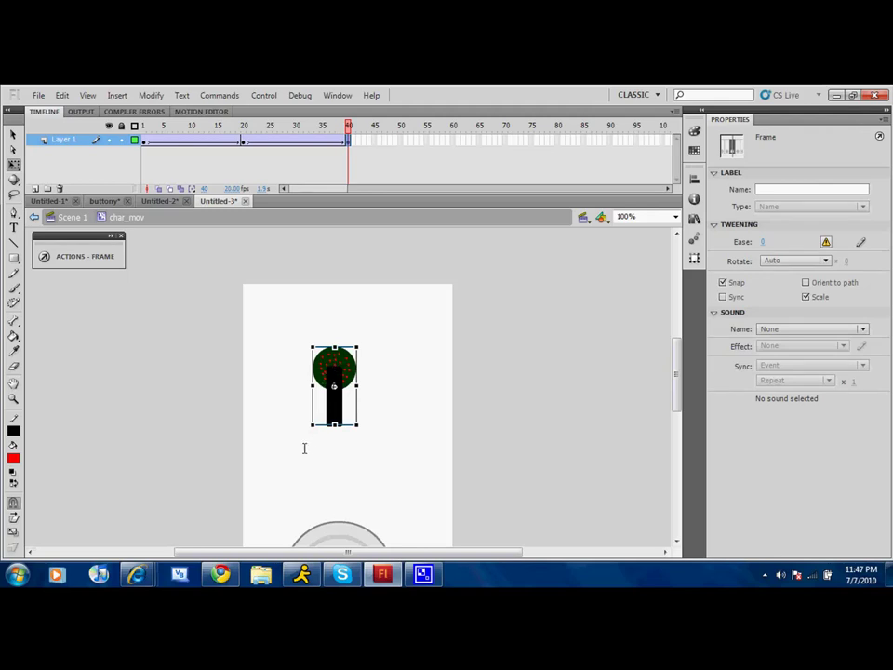
{"action": "left_click_drag", "start_coordinate": [305, 424], "coordinate": [267, 357]}
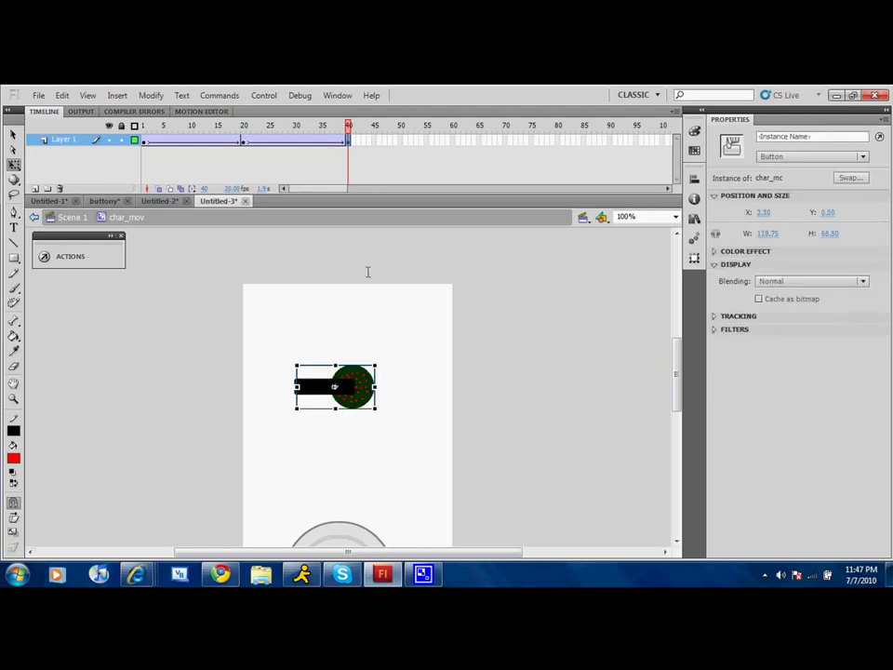
{"action": "key", "text": "F6"}
{"action": "key", "text": "ctrl+z"}
Add keyframes at 60 (bar up) and 80 (back horizontal), then preview the rotation
{"action": "left_click", "coordinate": [453, 139]}
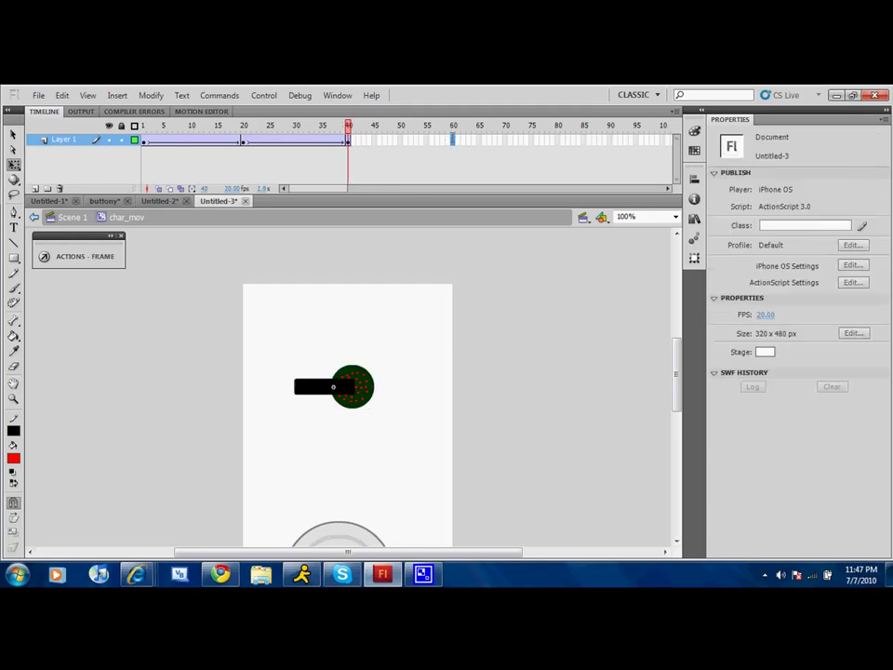
{"action": "key", "text": "F6"}
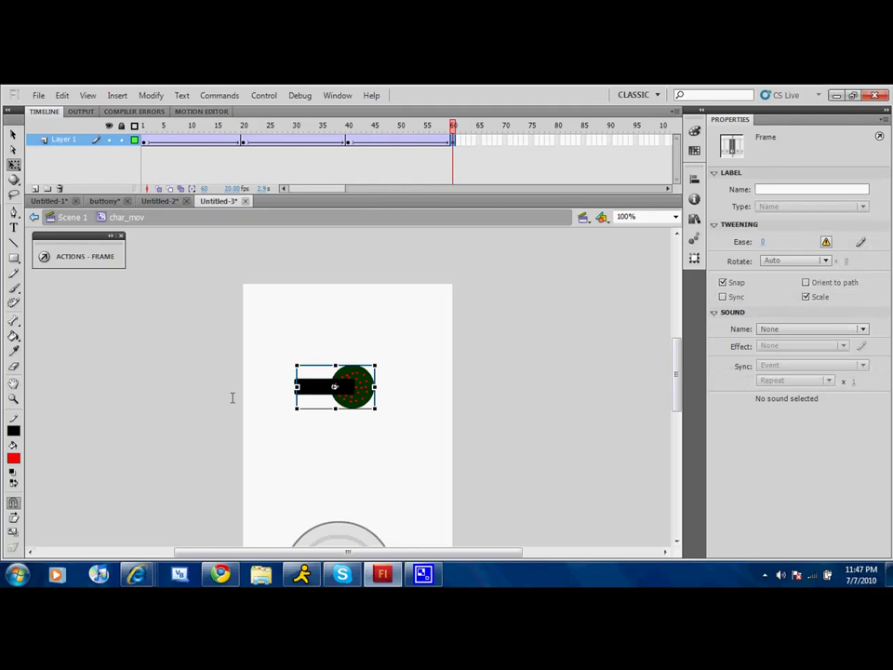
{"action": "left_click_drag", "start_coordinate": [297, 419], "coordinate": [274, 263]}
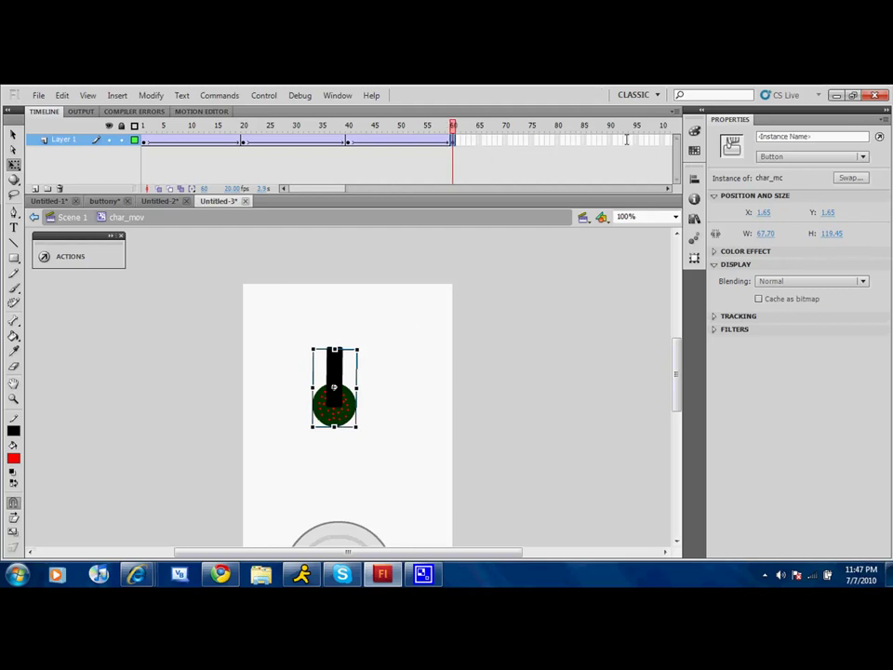
{"action": "left_click", "coordinate": [558, 139]}
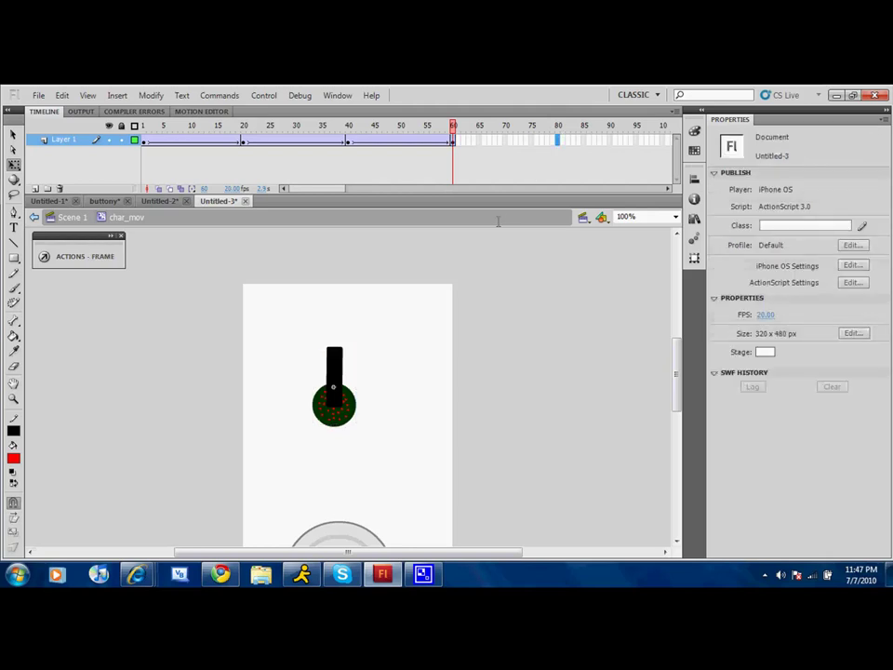
{"action": "key", "text": "F6"}
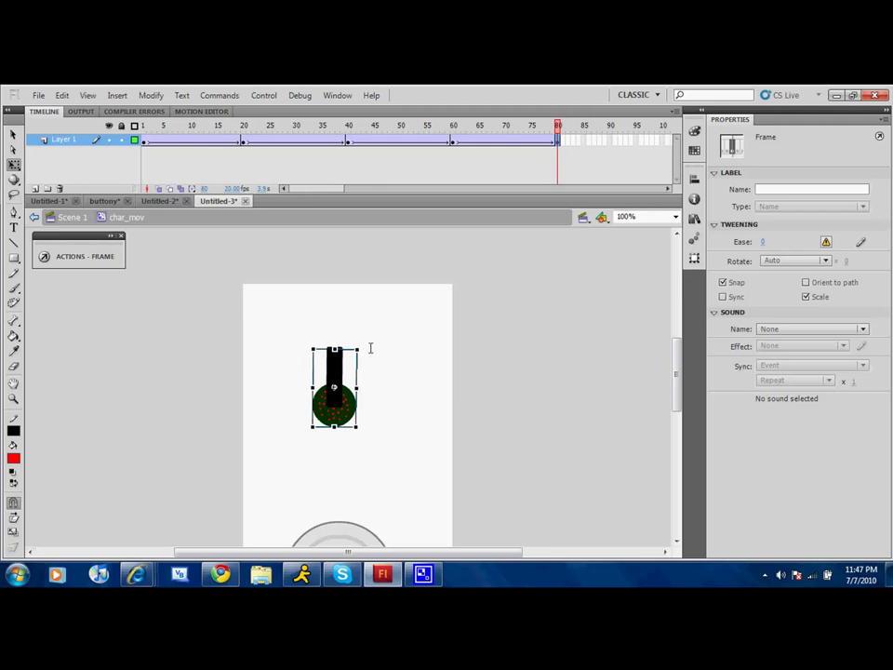
{"action": "left_click_drag", "start_coordinate": [370, 348], "coordinate": [463, 452]}
{"action": "key", "text": "Return"}
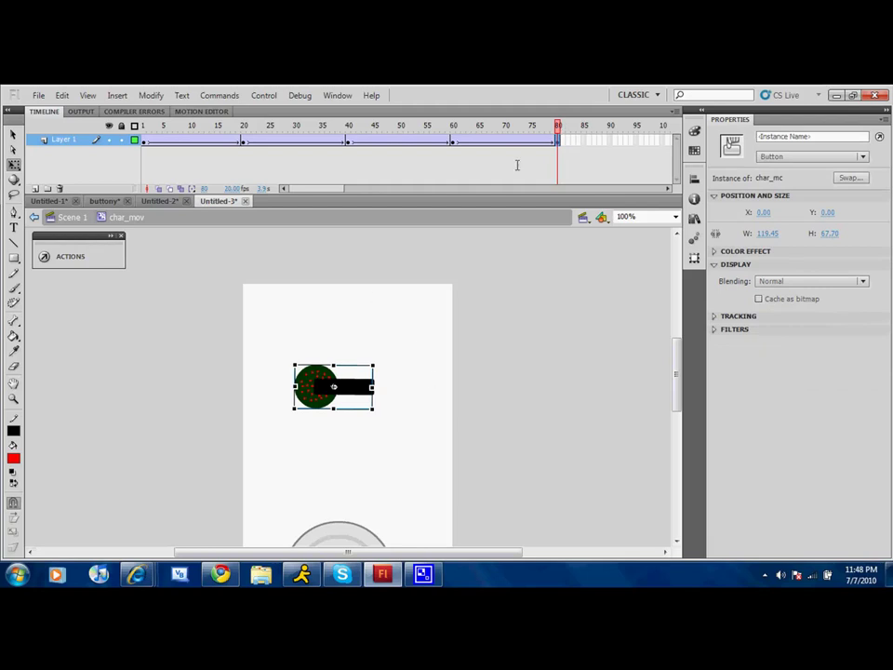
Insert a keyframe at frame 100 on char_mov's timeline
{"action": "right_click", "coordinate": [558, 139]}
{"action": "key", "text": "Escape"}
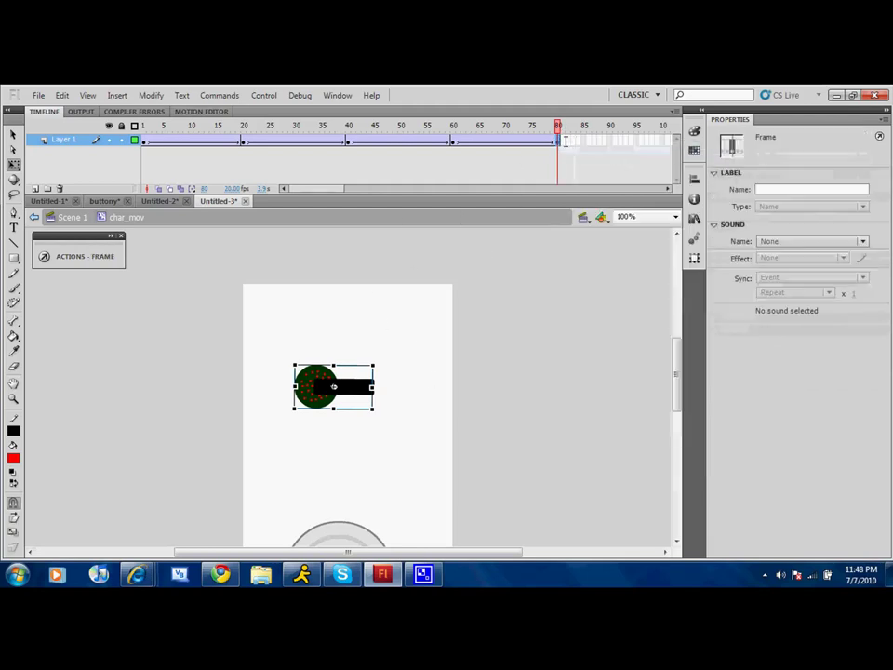
{"action": "left_click_drag", "start_coordinate": [330, 187], "coordinate": [356, 187]}
{"action": "left_click", "coordinate": [443, 139]}
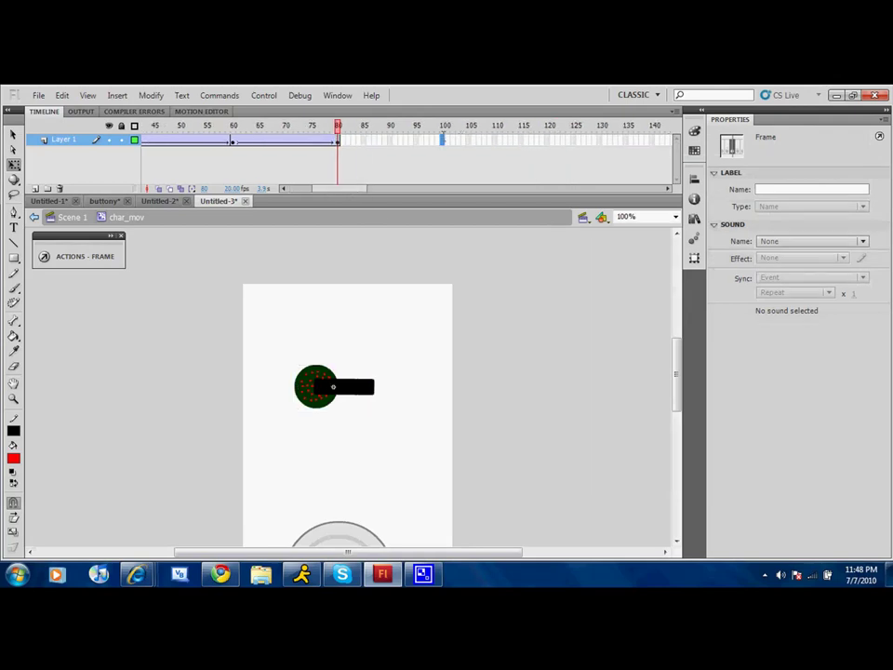
{"action": "key", "text": "F6"}
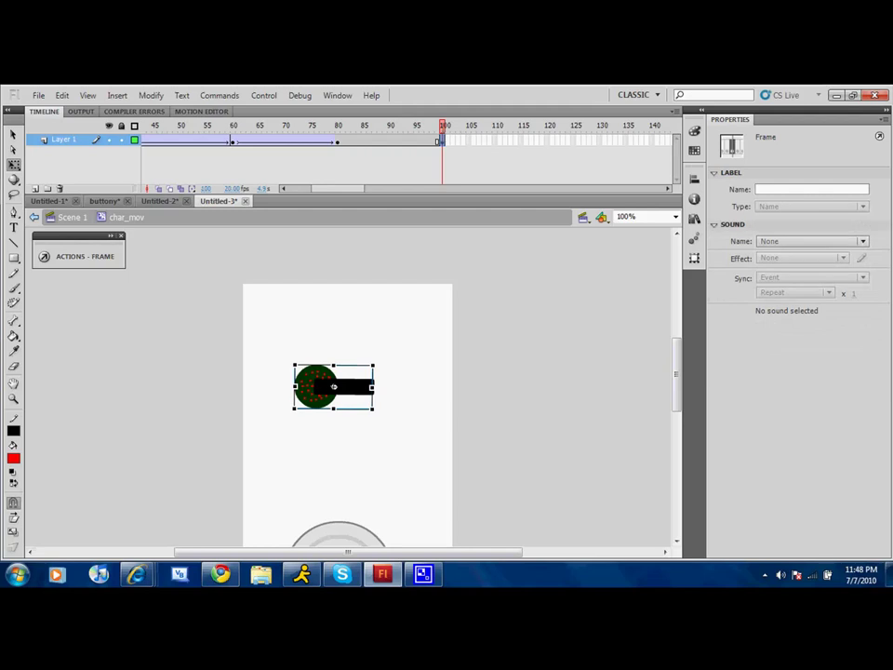
Give the frame-100 keyframe a stop() frame script in the Actions panel
{"action": "right_click", "coordinate": [441, 141]}
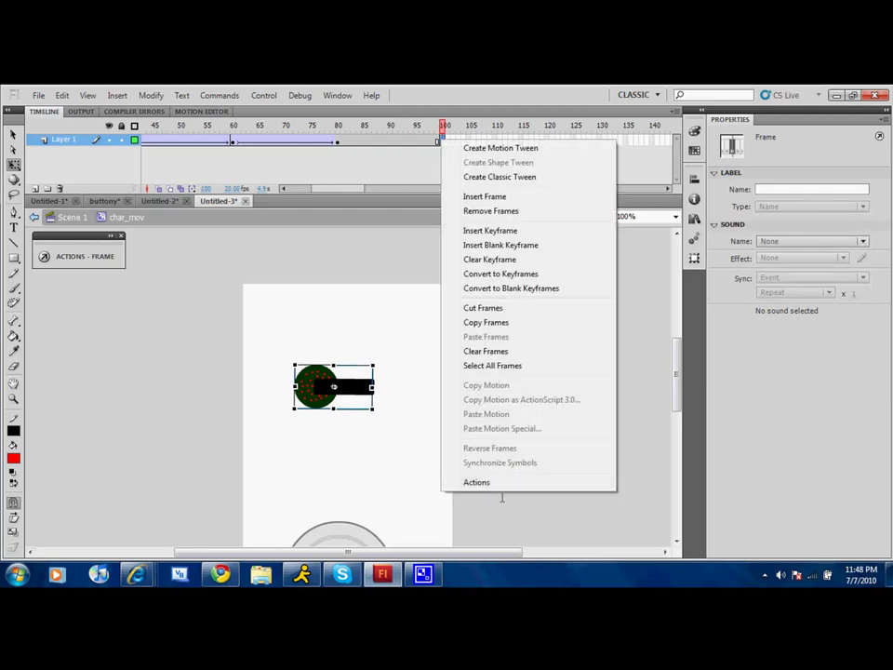
{"action": "left_click", "coordinate": [474, 480]}
{"action": "type", "text": "st"}
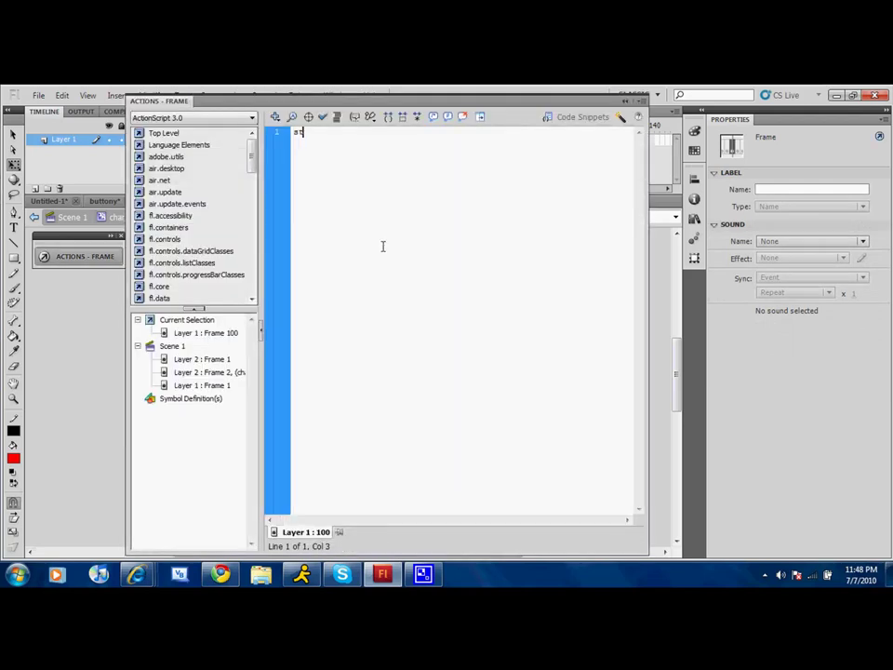
{"action": "type", "text": "op()"}
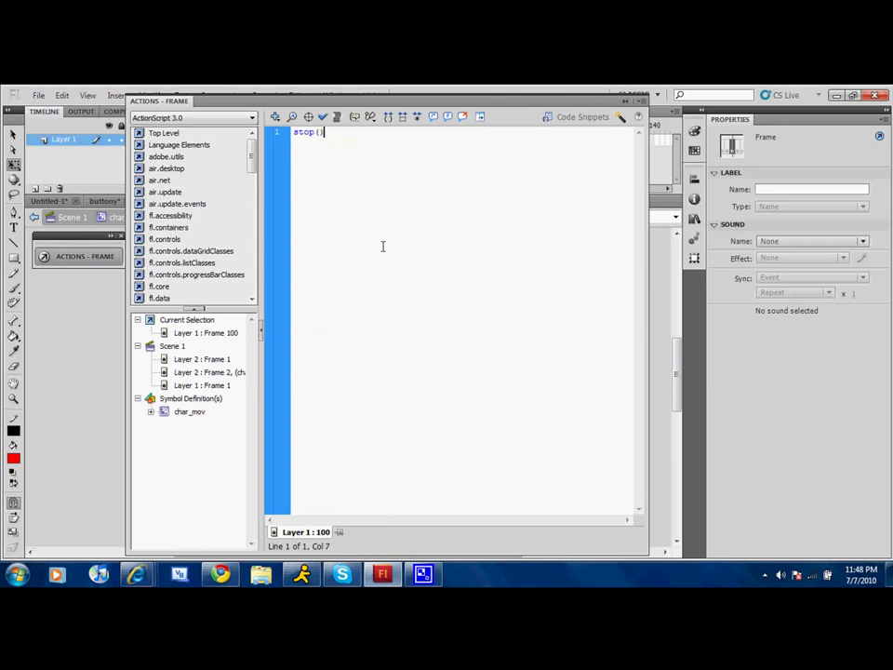